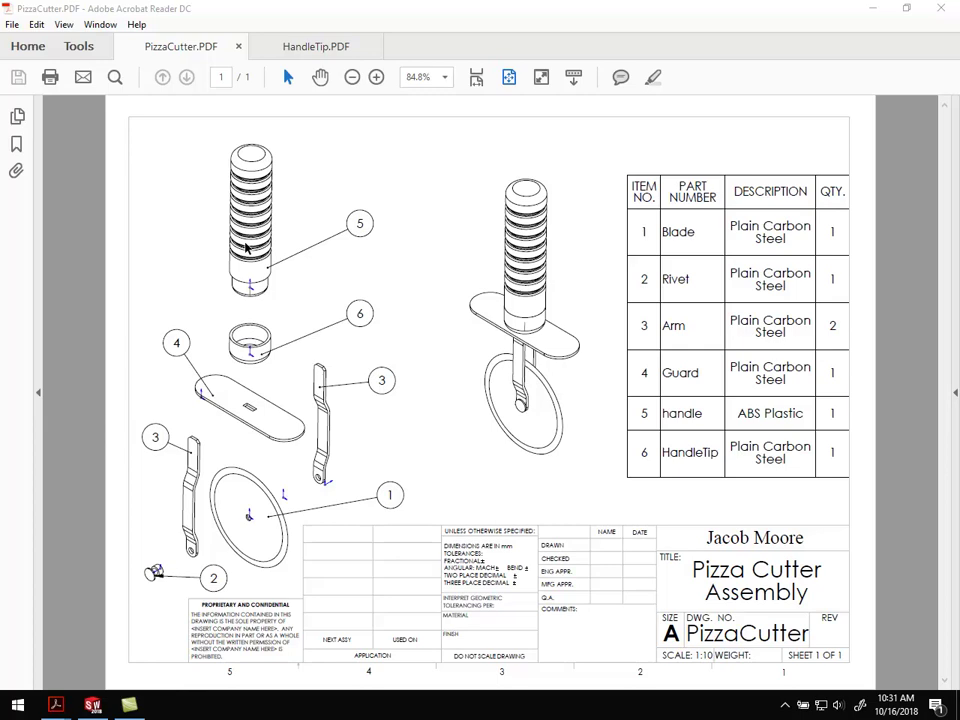
# Switch Acrobat from the PizzaCutter drawing to the HandleTip.PDF drawing.
pyautogui.moveTo(56, 705)
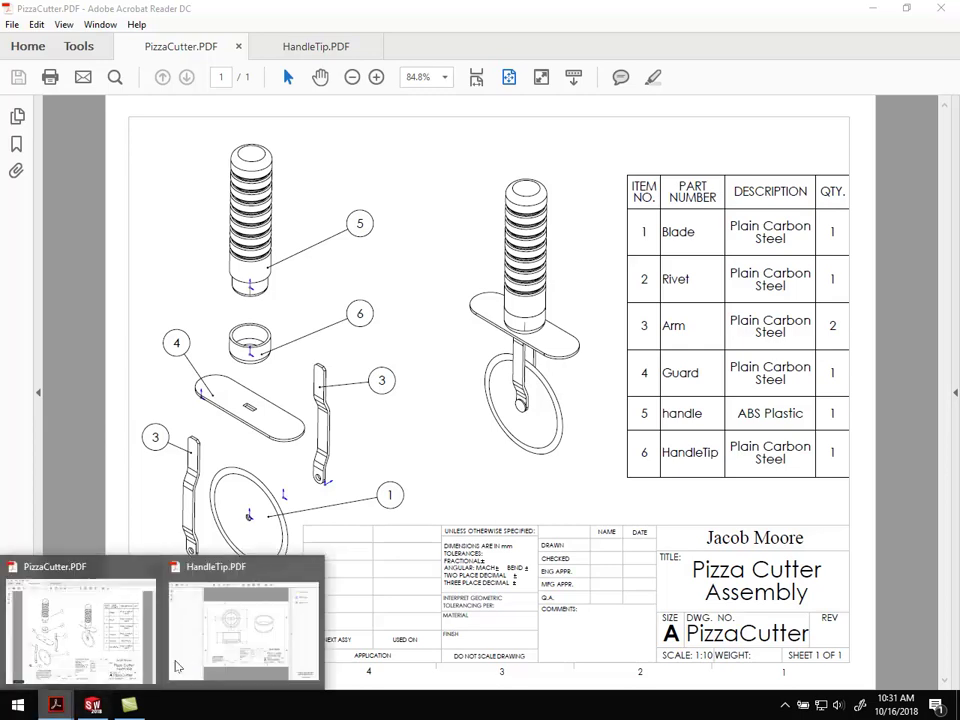
pyautogui.click(213, 645)
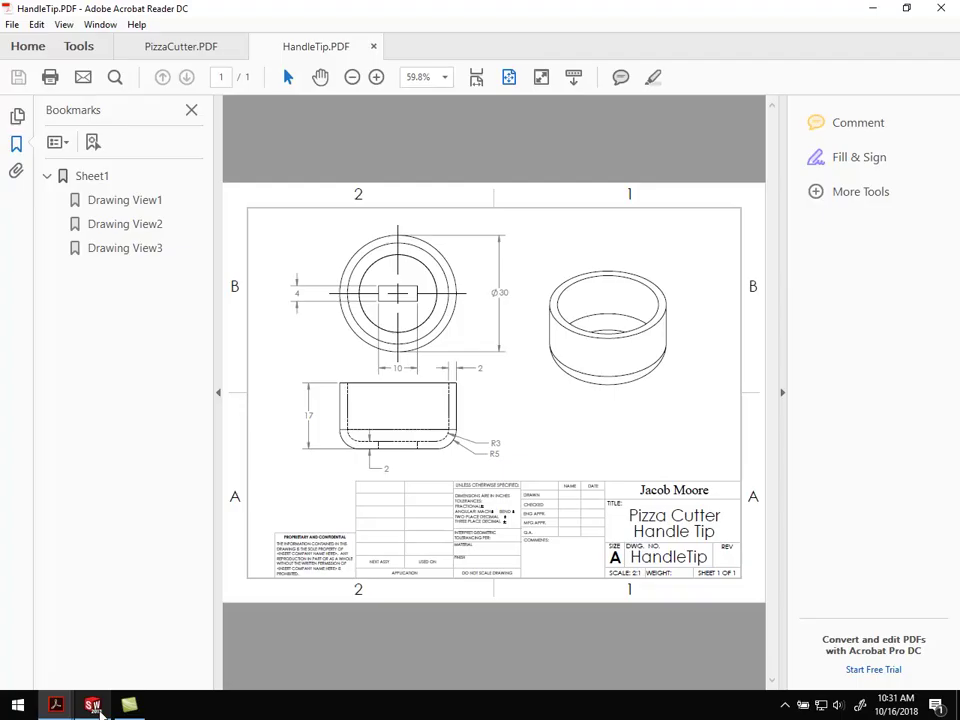
# Create a new empty Part document (Part2) in SOLIDWORKS.
pyautogui.click(92, 706)
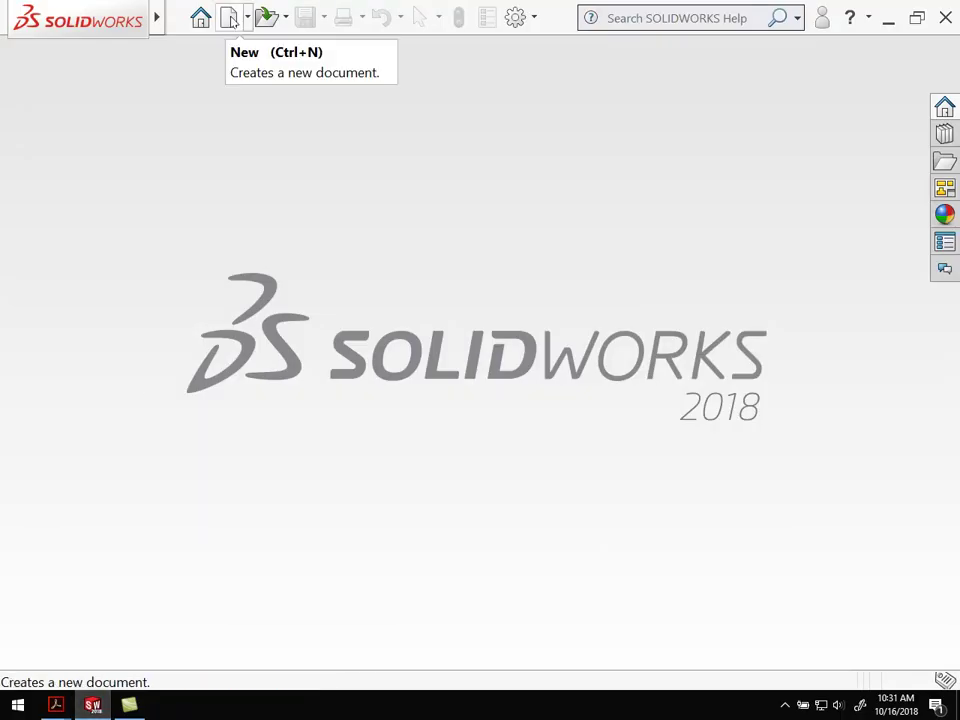
pyautogui.click(229, 18)
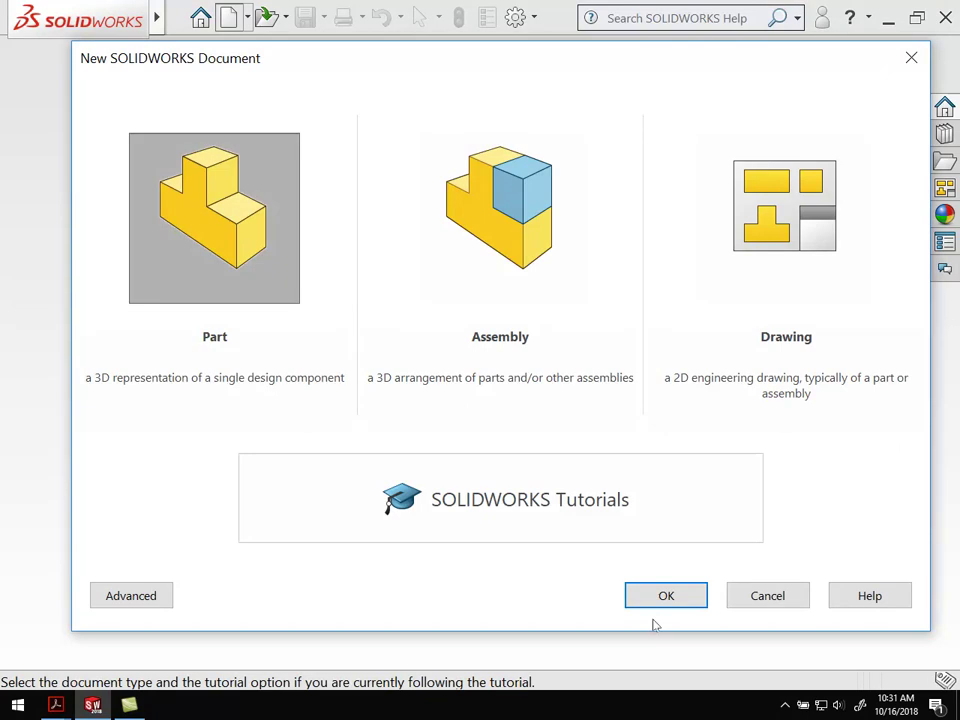
pyautogui.click(665, 597)
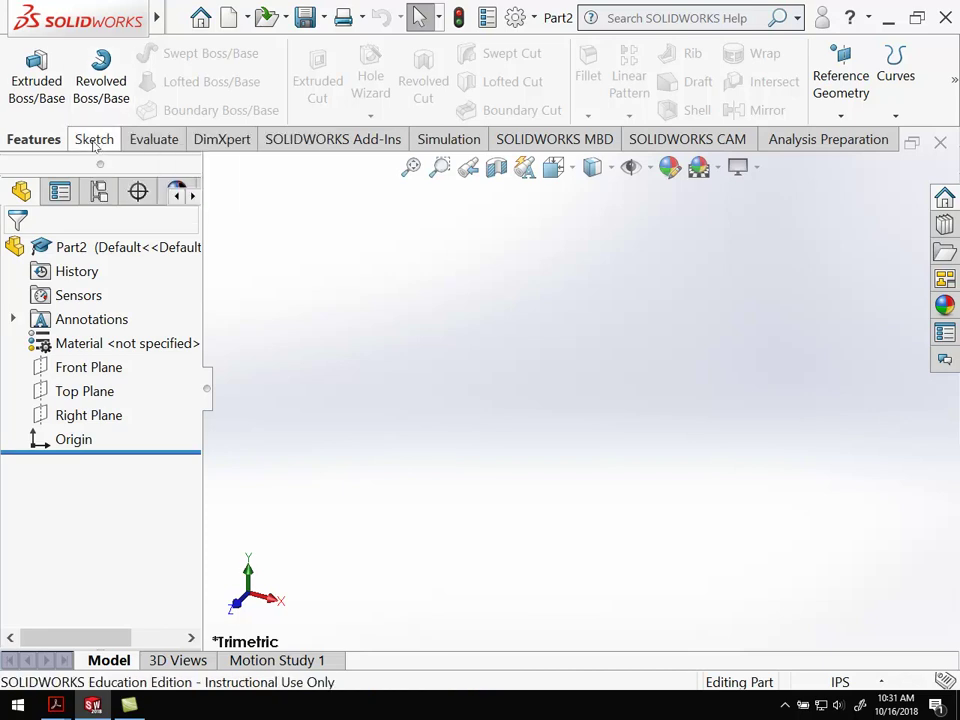
# Start Sketch1 on the Front Plane, then check the HandleTip.PDF drawing for reference.
pyautogui.click(95, 146)
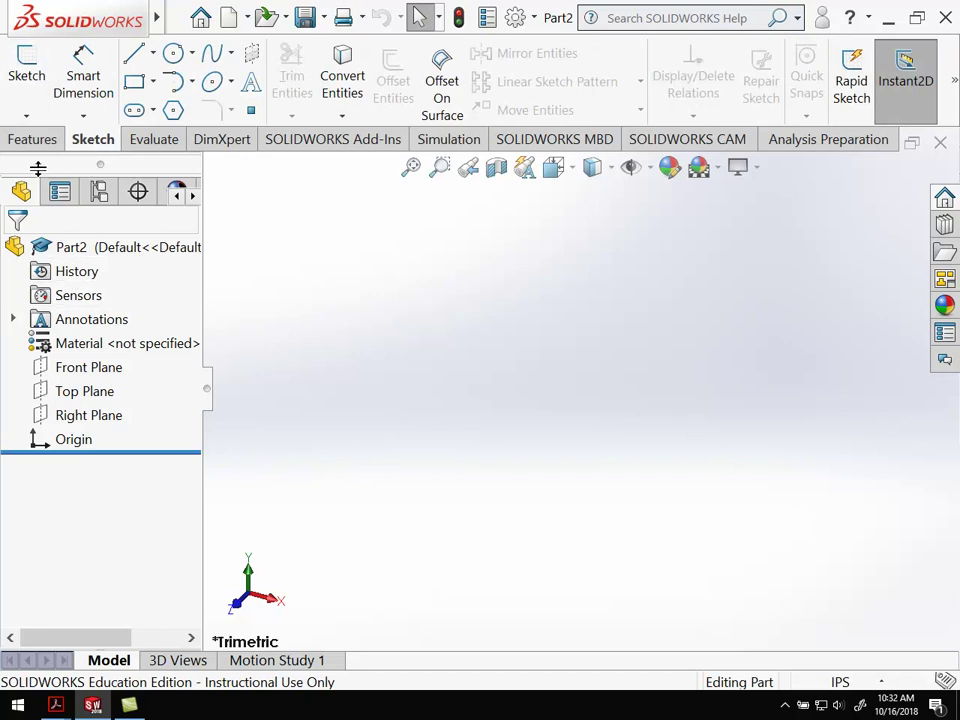
pyautogui.click(27, 72)
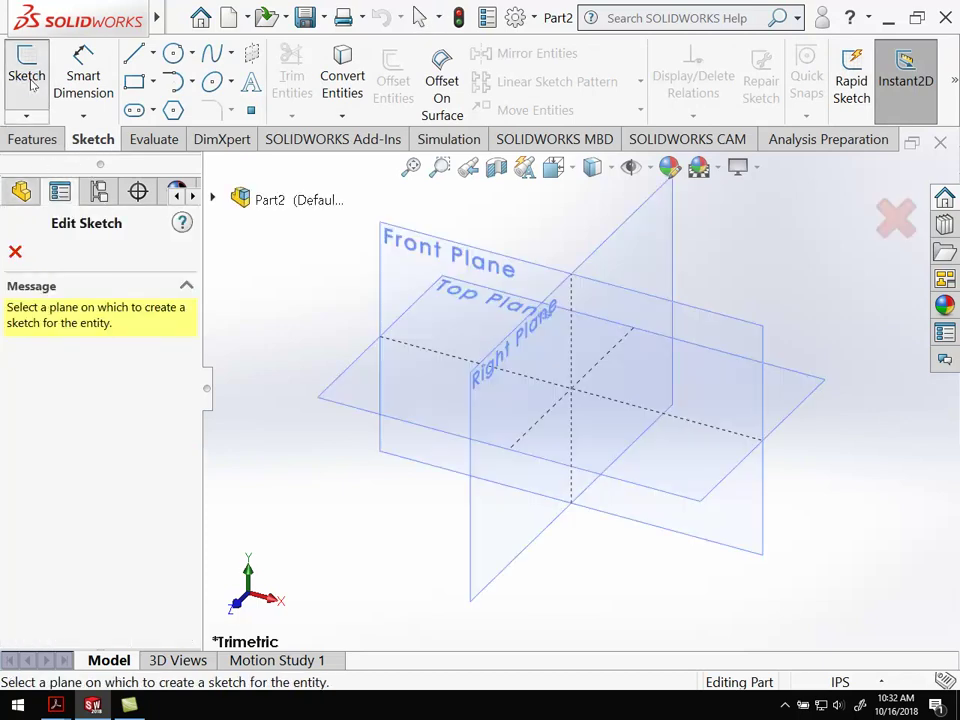
pyautogui.click(720, 330)
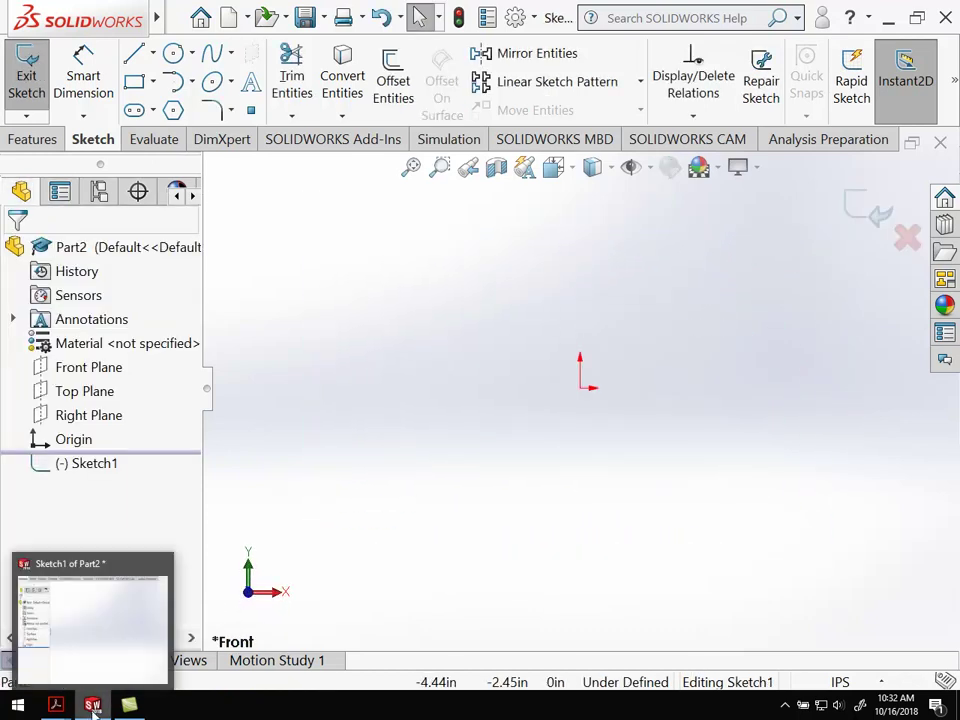
pyautogui.click(56, 705)
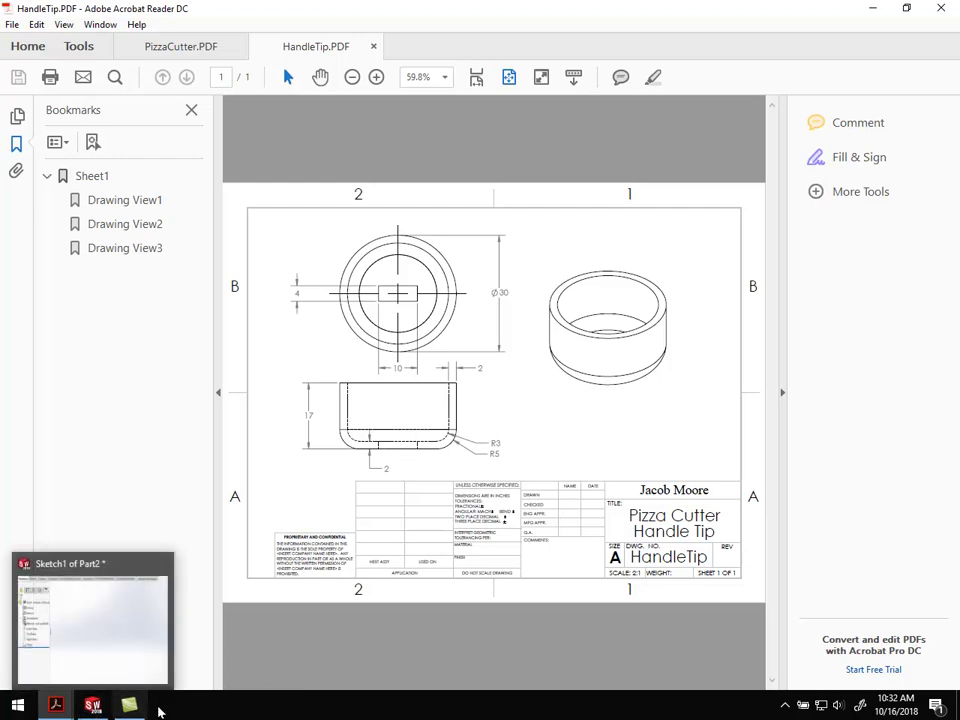
pyautogui.click(129, 705)
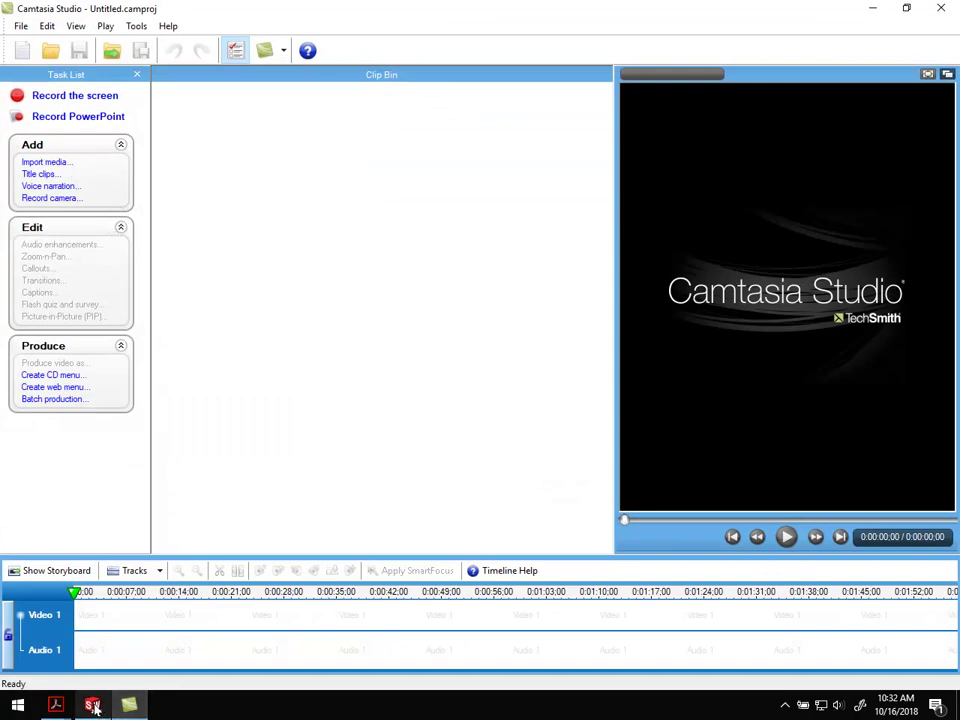
# Cancel the stray line and switch the part units from IPS to MMGS.
pyautogui.click(93, 706)
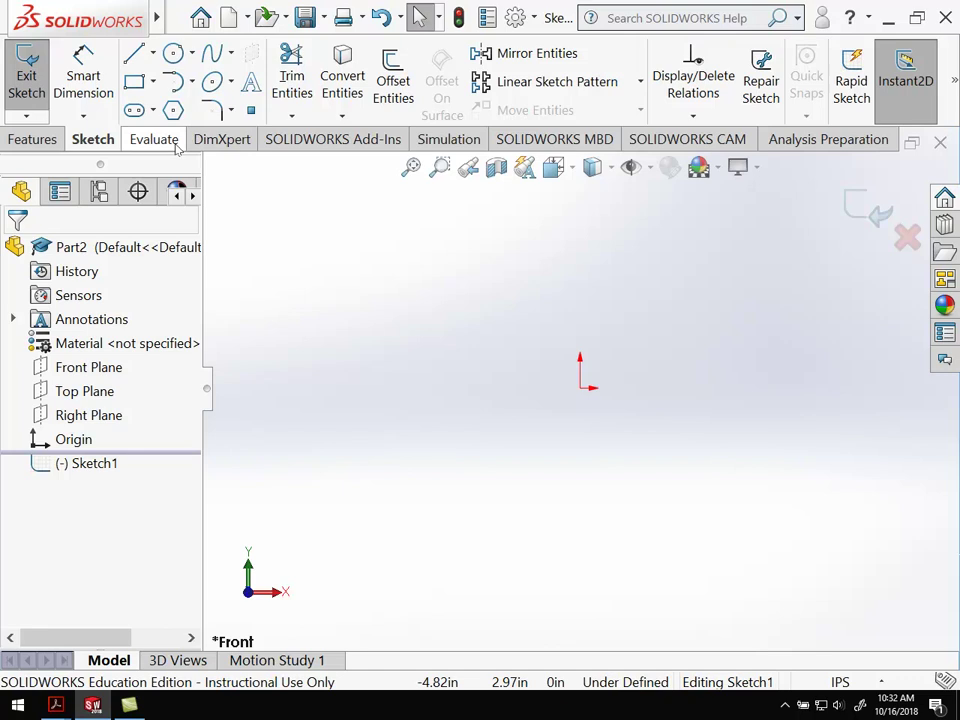
pyautogui.click(134, 62)
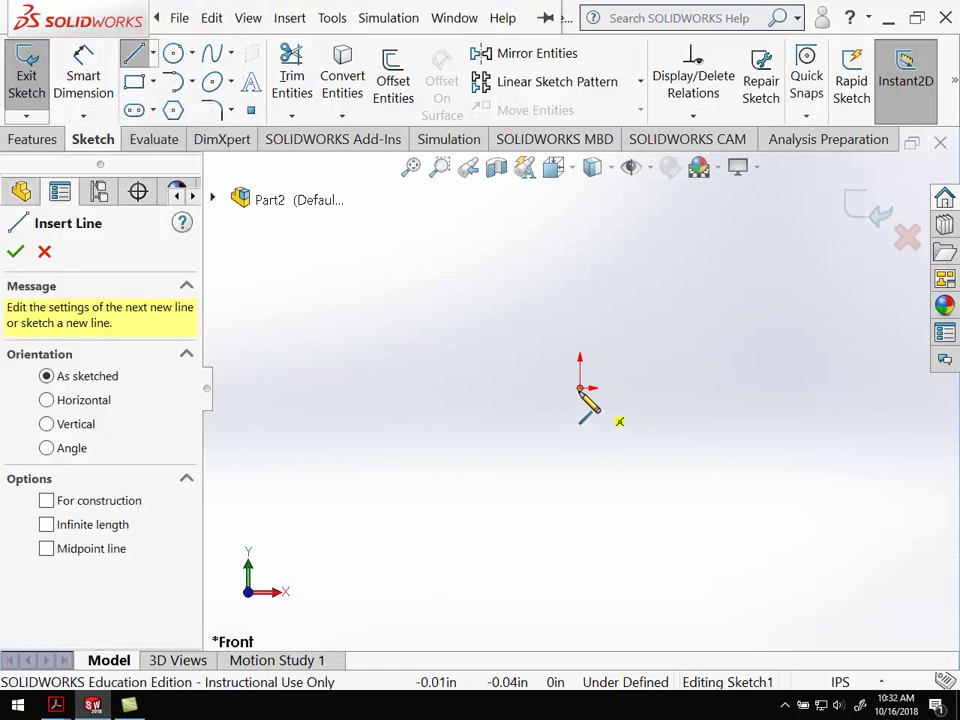
pyautogui.click(580, 388)
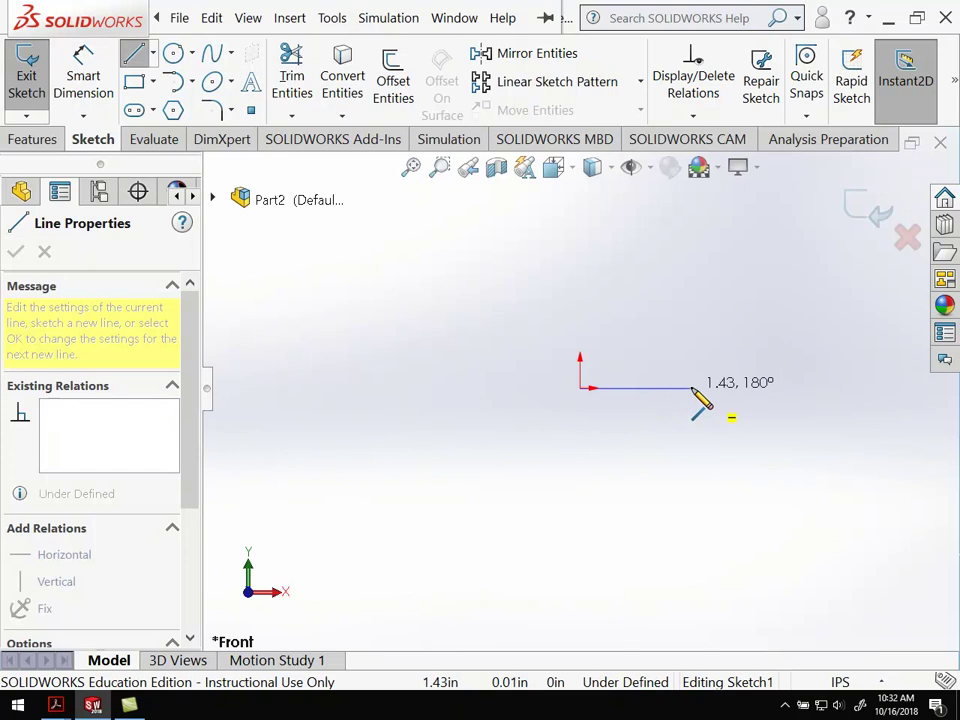
pyautogui.press('Escape')
pyautogui.press('Escape')
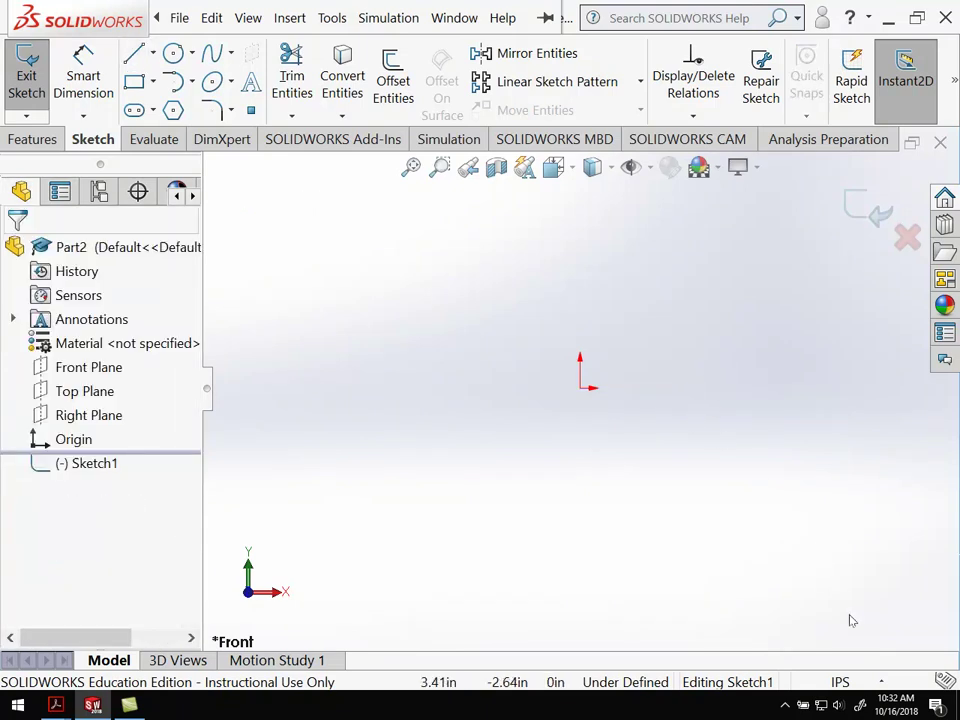
pyautogui.click(840, 681)
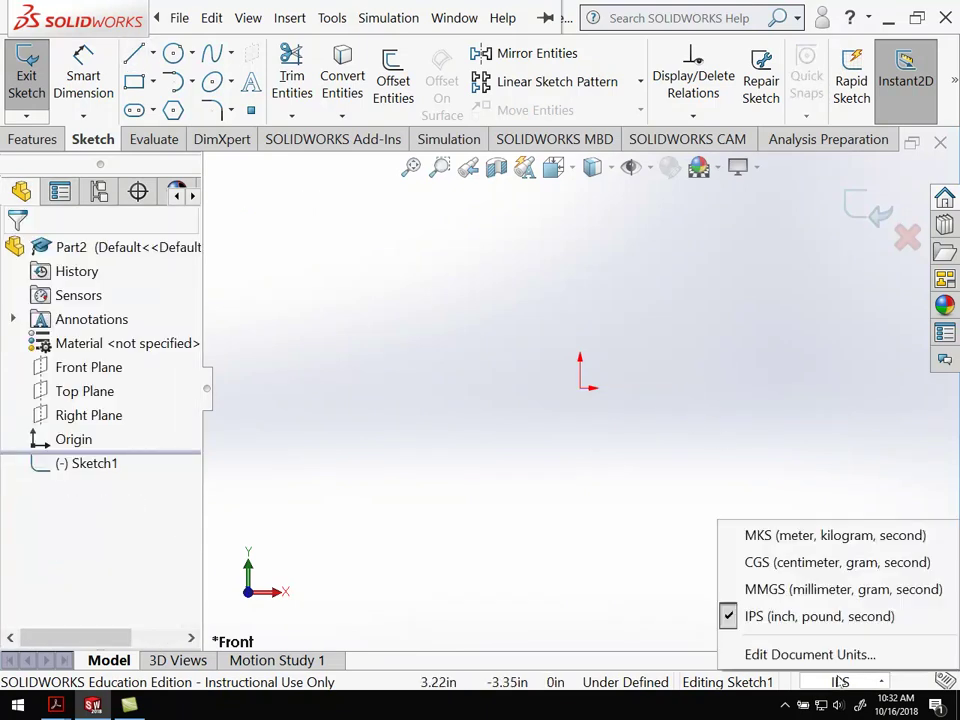
pyautogui.click(778, 592)
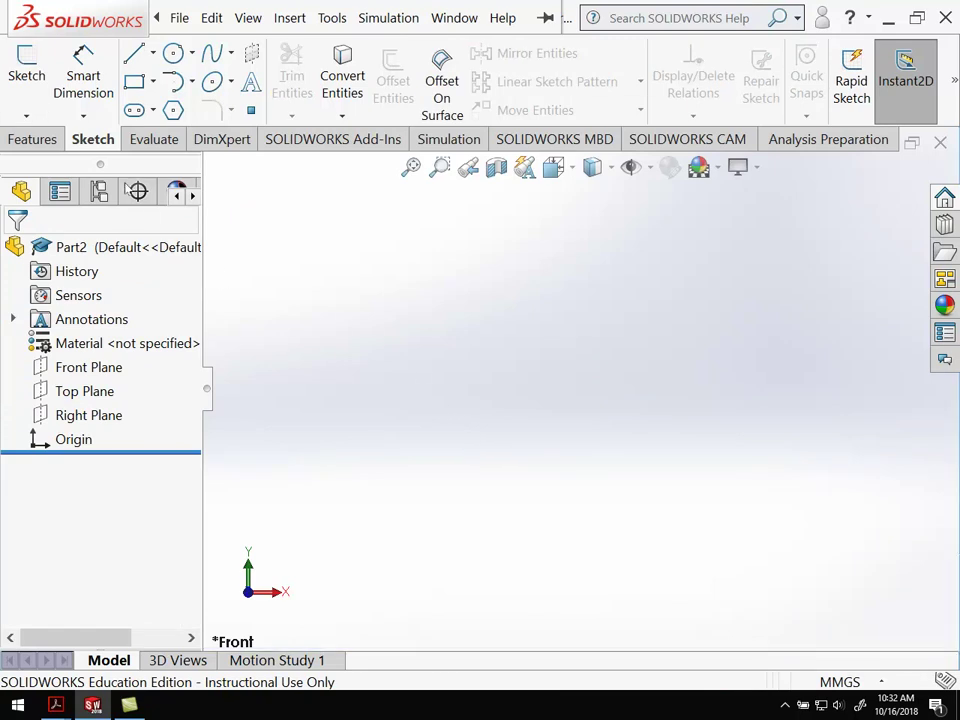
# On the Front Plane, draw five connected lines from the origin: right, up, left, down, left.
pyautogui.click(44, 88)
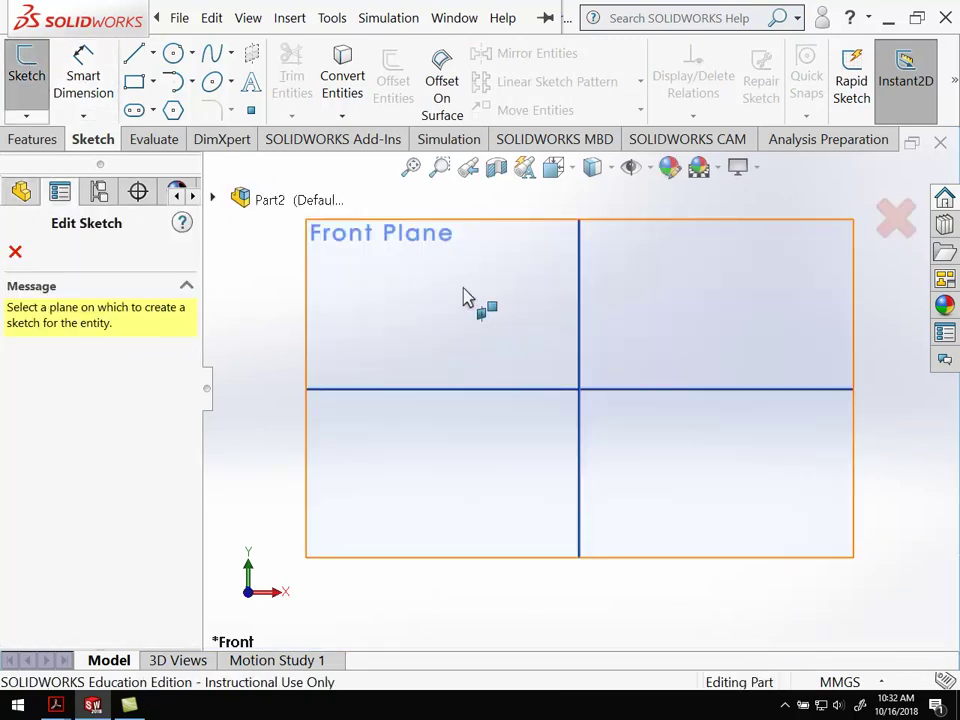
pyautogui.click(465, 296)
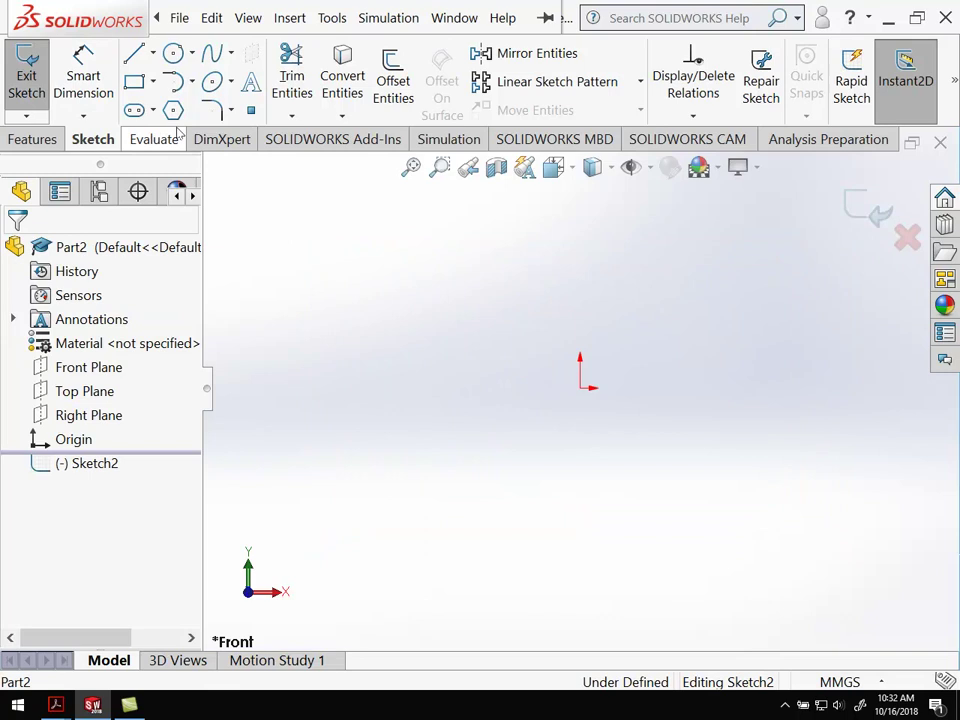
pyautogui.click(134, 53)
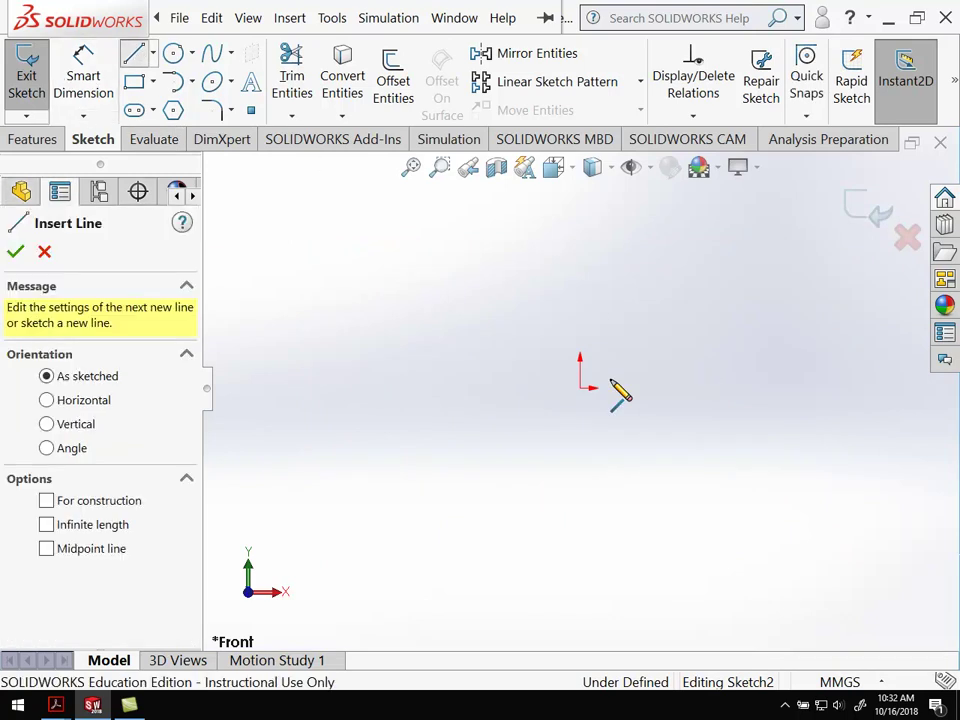
pyautogui.click(581, 388)
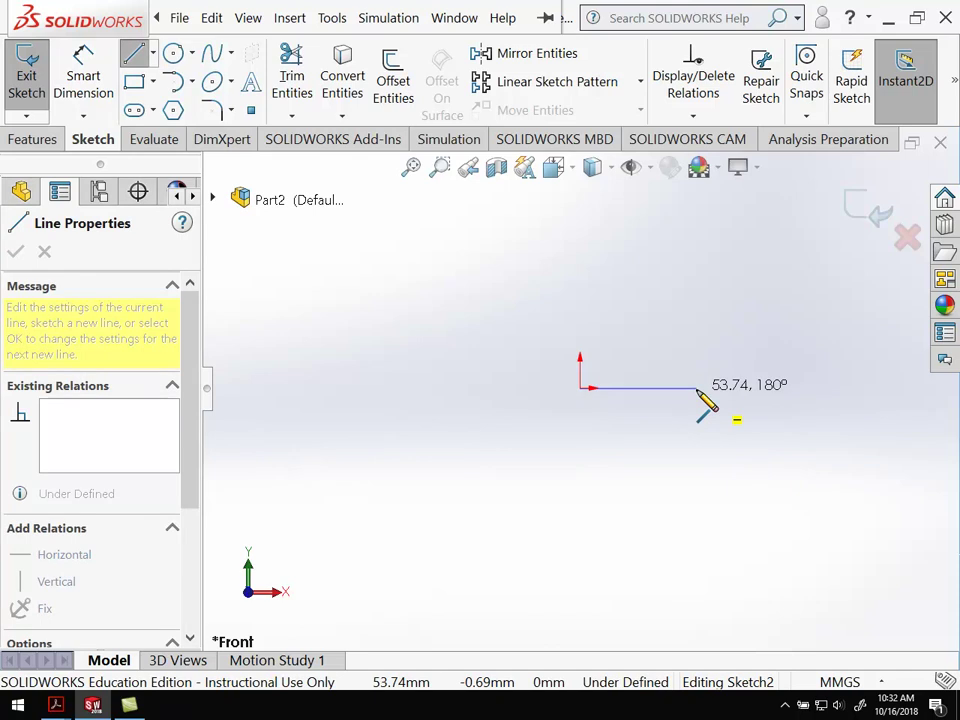
pyautogui.click(697, 388)
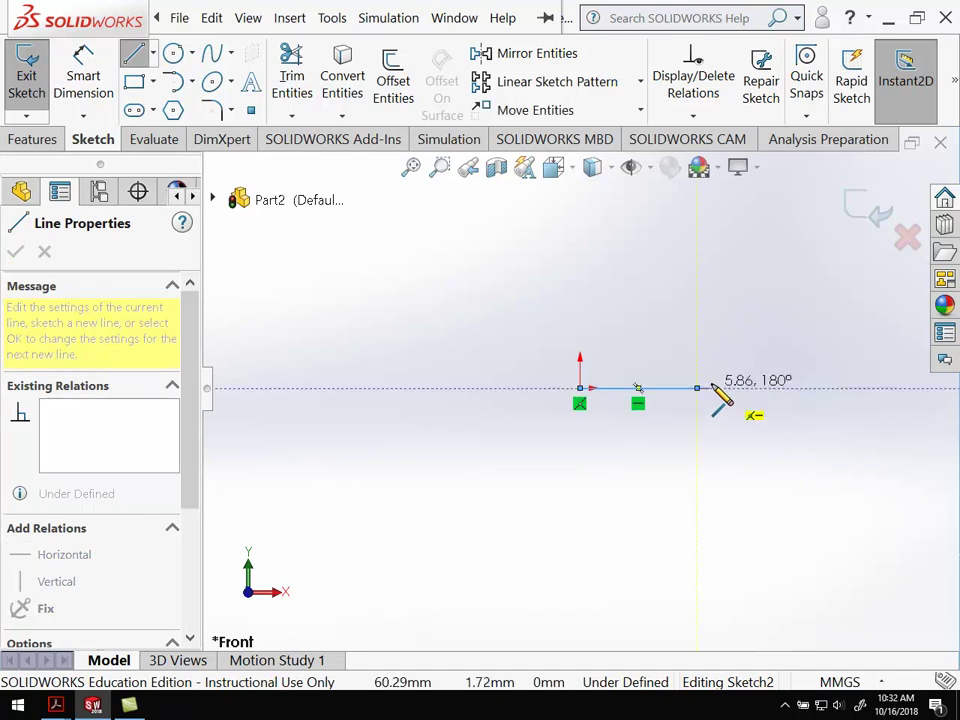
pyautogui.click(697, 243)
pyautogui.click(668, 243)
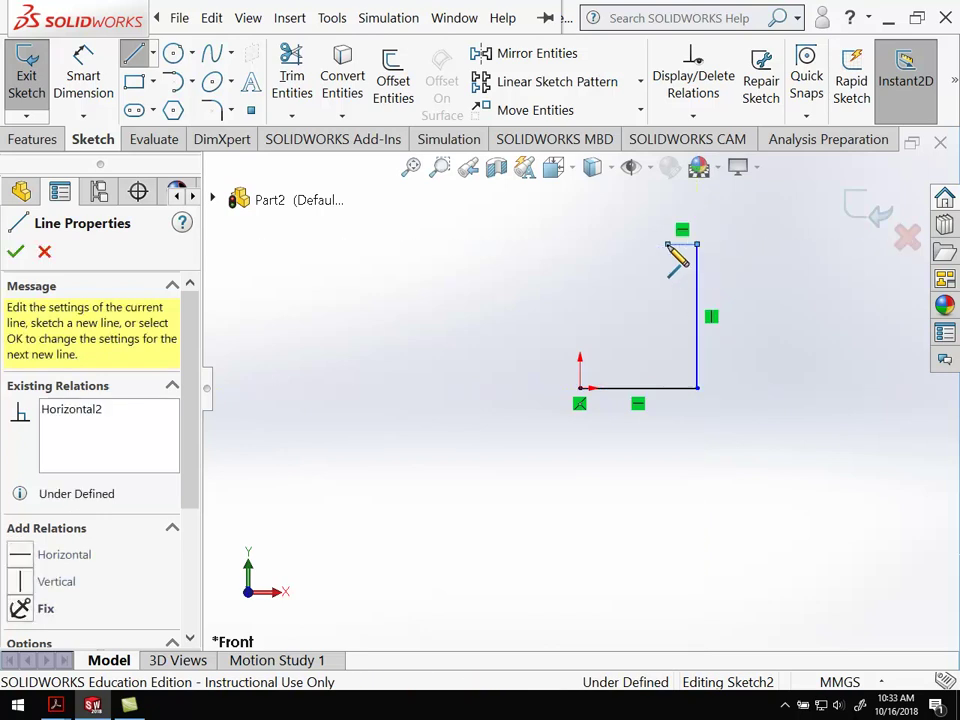
pyautogui.click(669, 364)
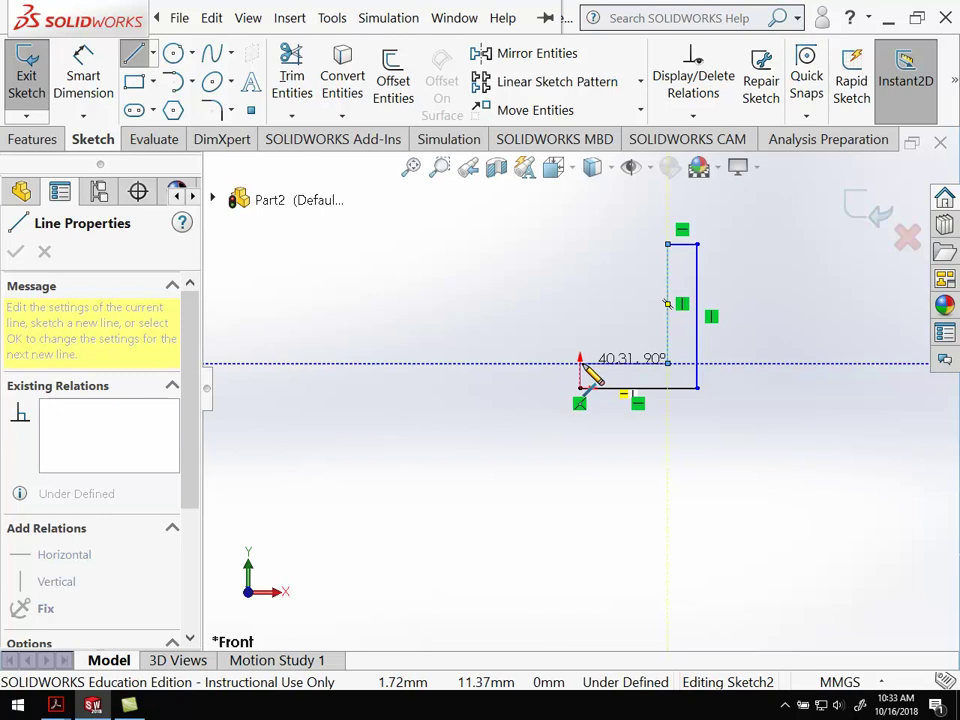
pyautogui.click(582, 366)
# Add a vertical centerline from the origin to close the L-shaped profile.
pyautogui.press('Escape')
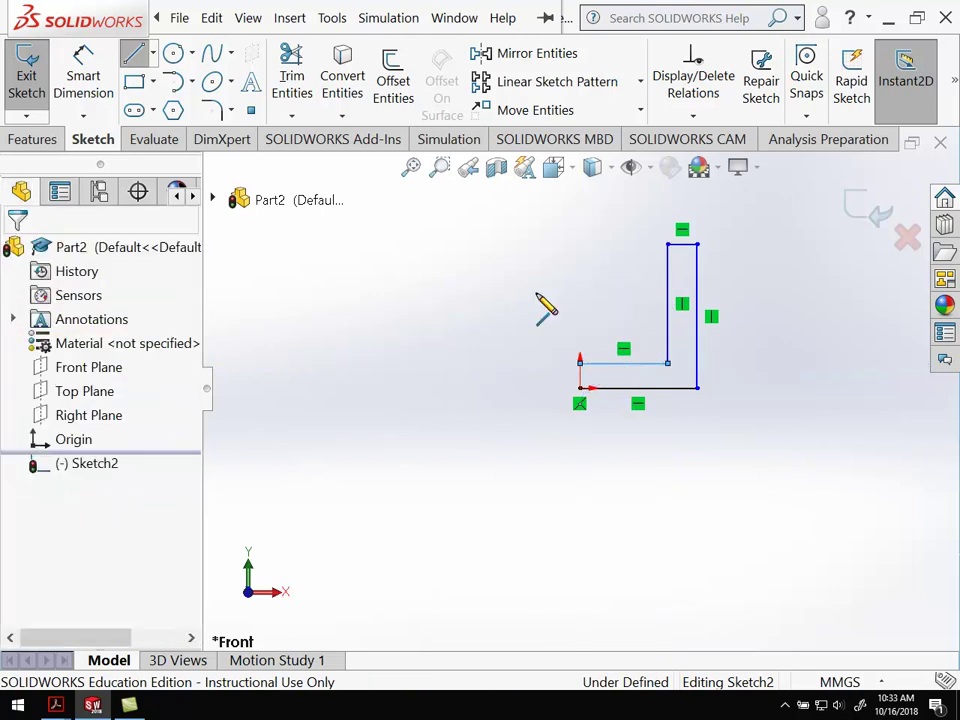
pyautogui.click(152, 53)
pyautogui.click(191, 53)
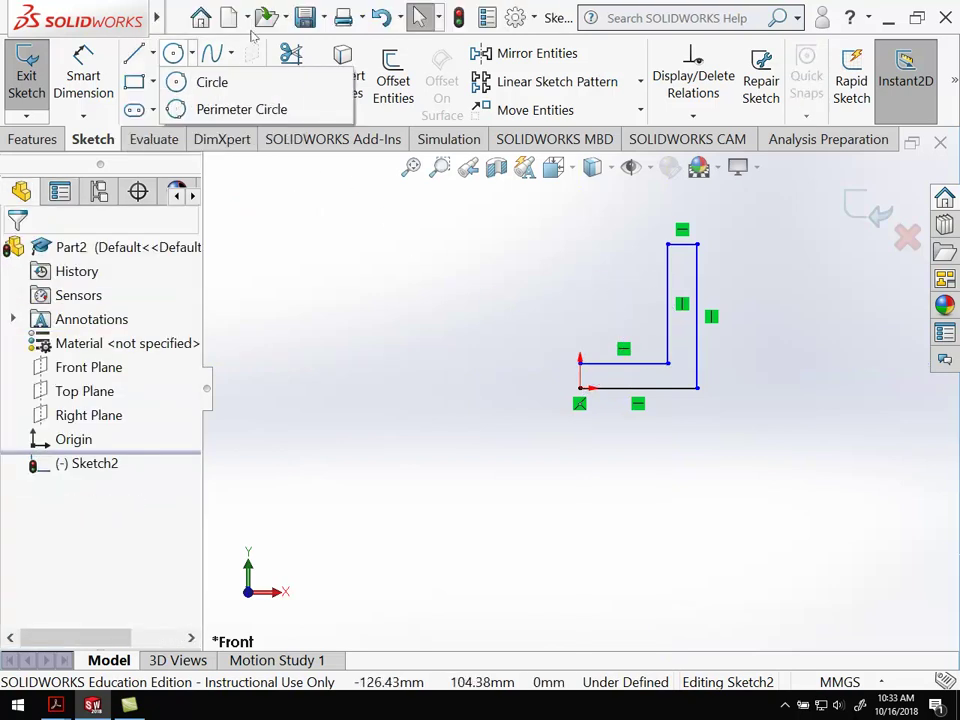
pyautogui.click(152, 53)
pyautogui.click(150, 109)
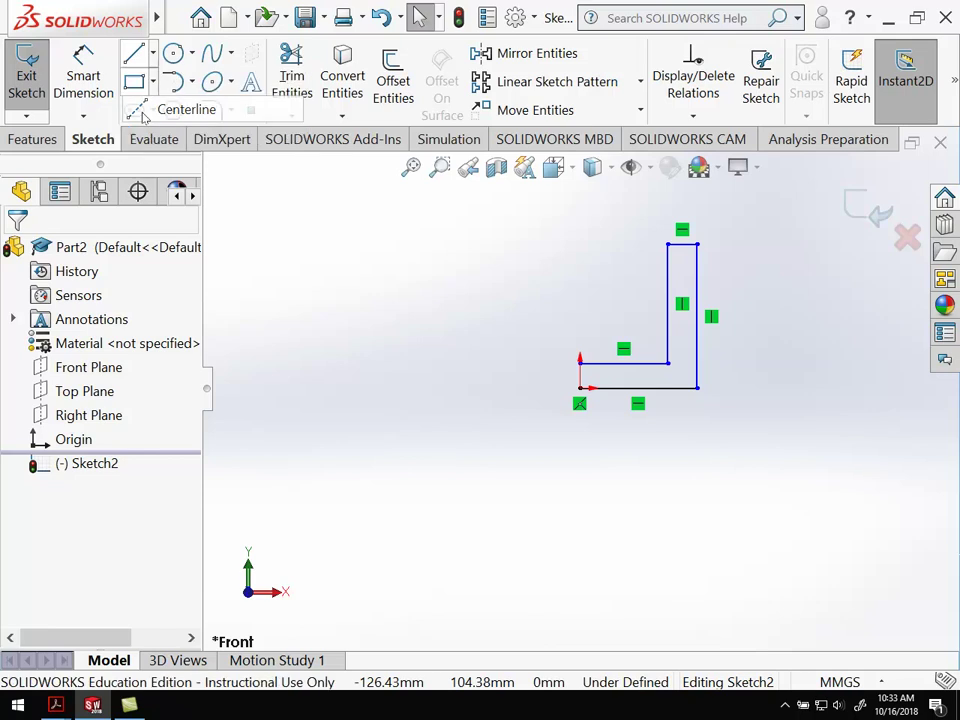
pyautogui.click(580, 388)
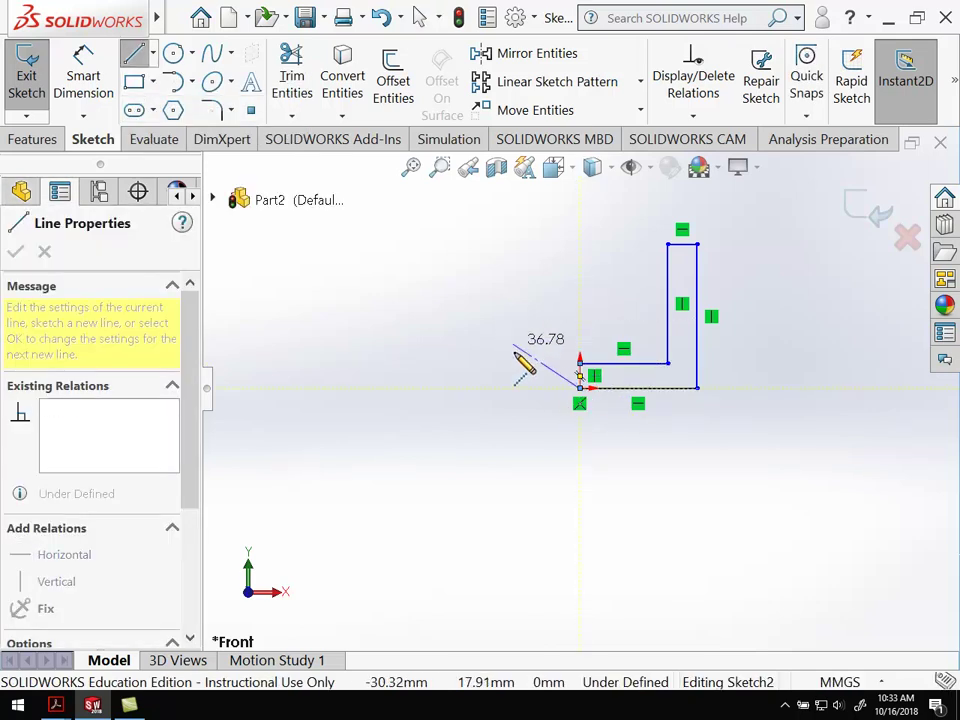
pyautogui.press('Escape')
pyautogui.scroll(3, 592, 400)
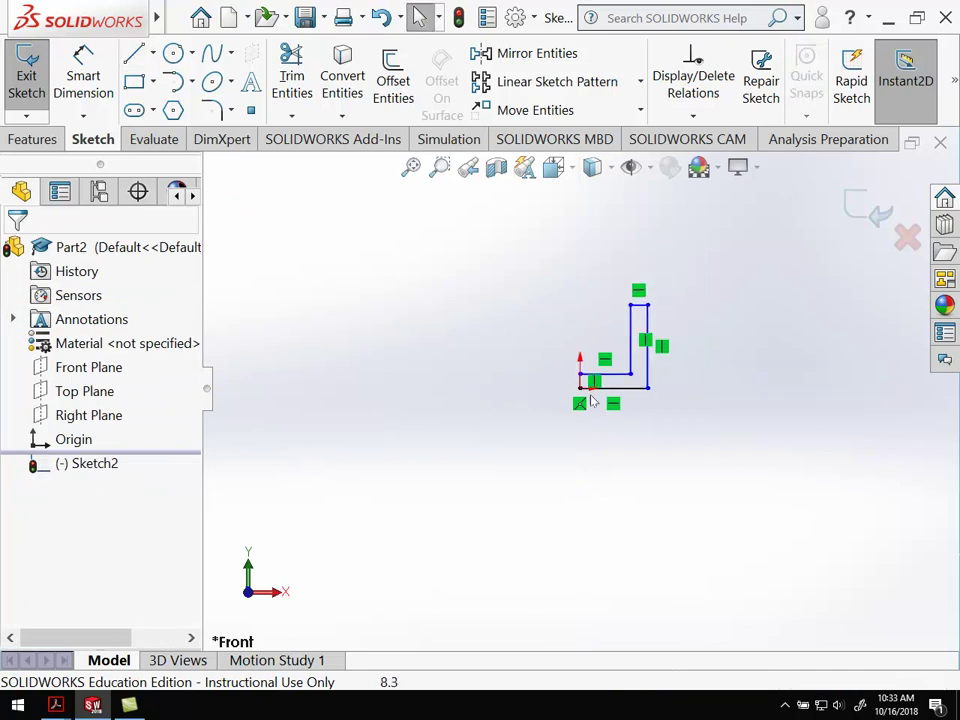
pyautogui.scroll(-6, 592, 400)
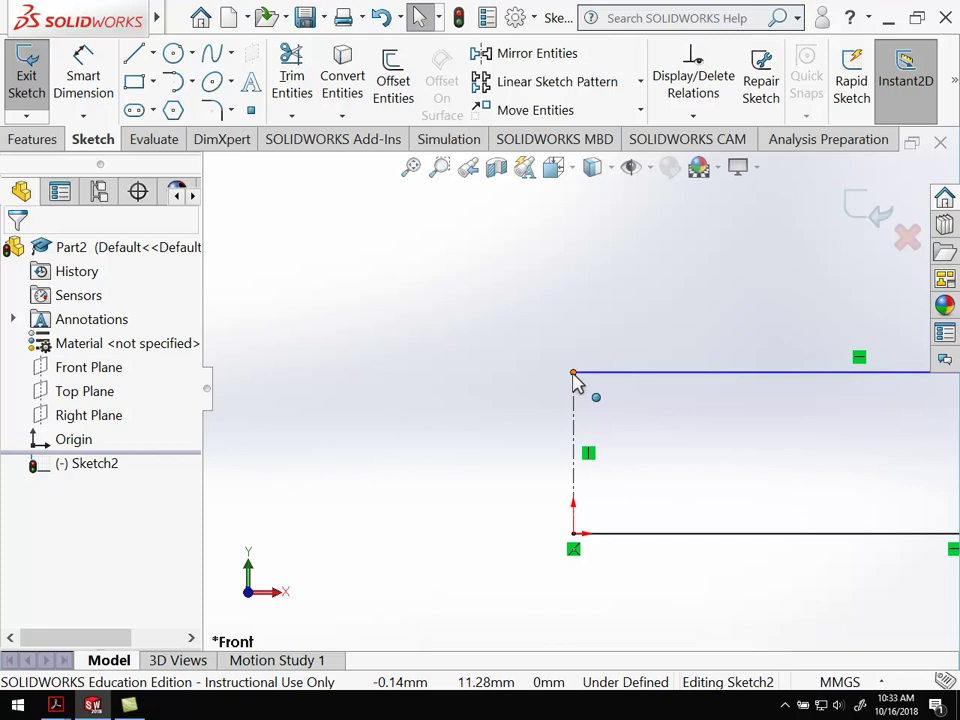
pyautogui.scroll(2, 696, 458)
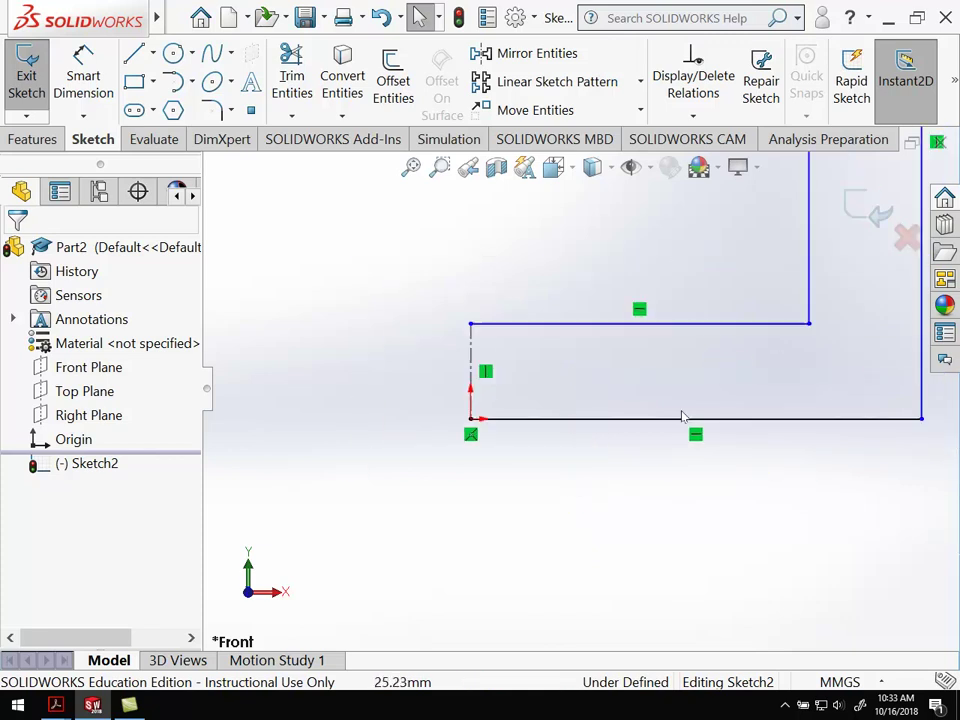
pyautogui.scroll(4, 682, 417)
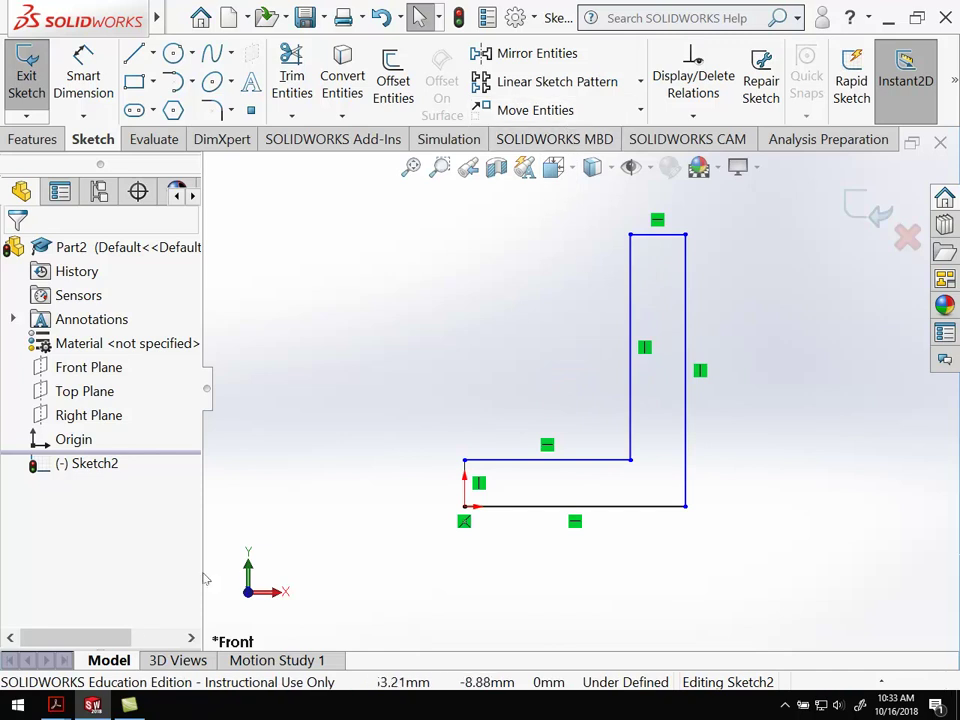
pyautogui.moveTo(56, 705)
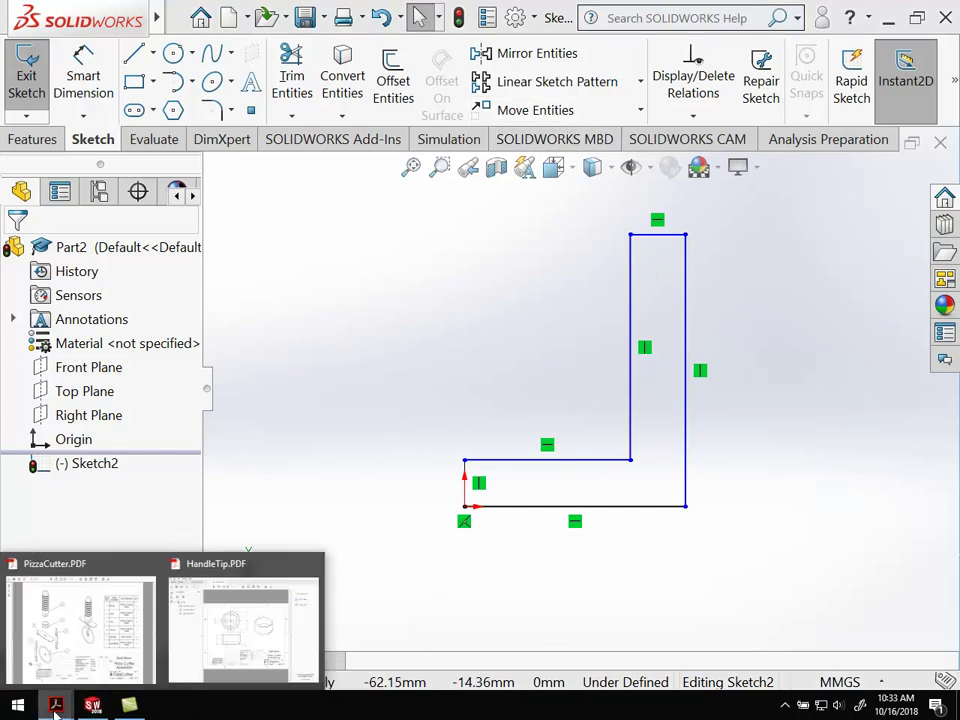
pyautogui.click(241, 618)
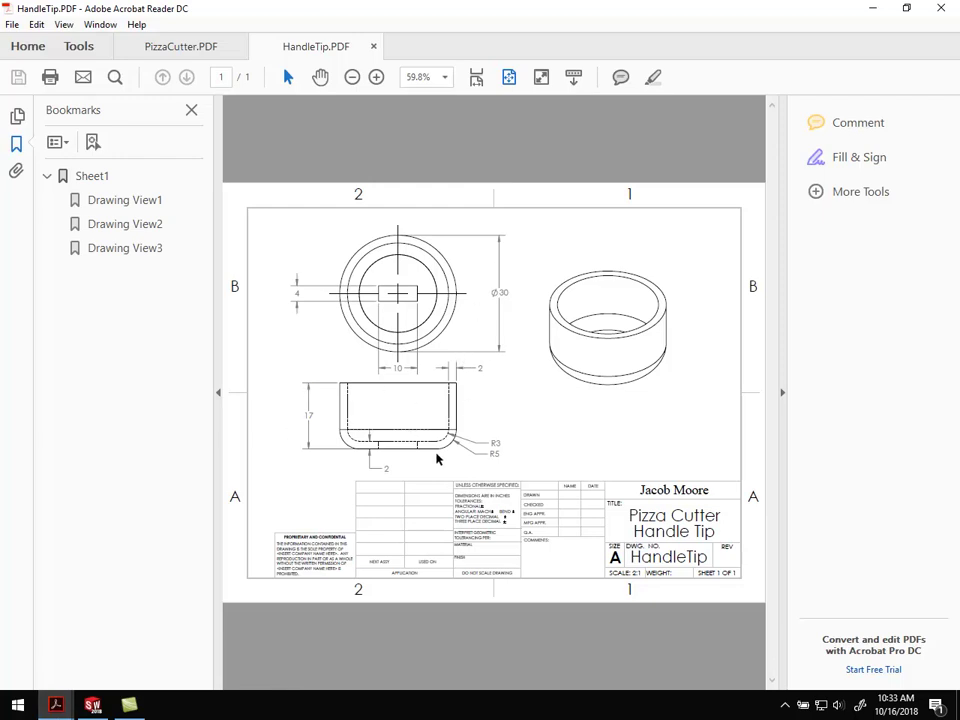
# Dimension the bottom line to 15 mm and the right line to 17 mm.
pyautogui.hotkey('alt', 'Tab')
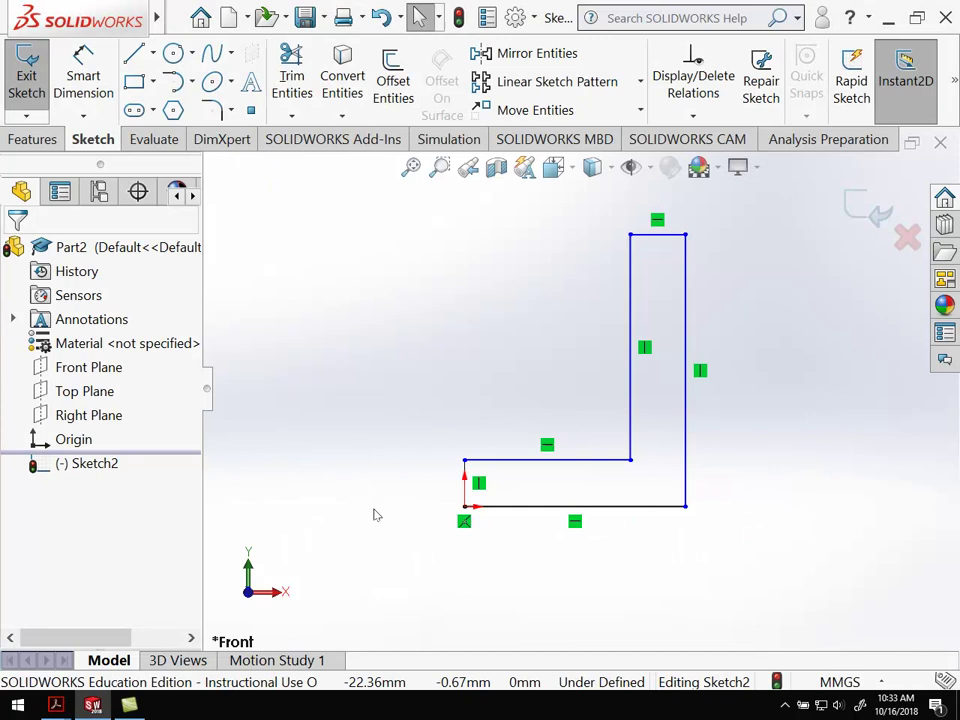
pyautogui.click(84, 76)
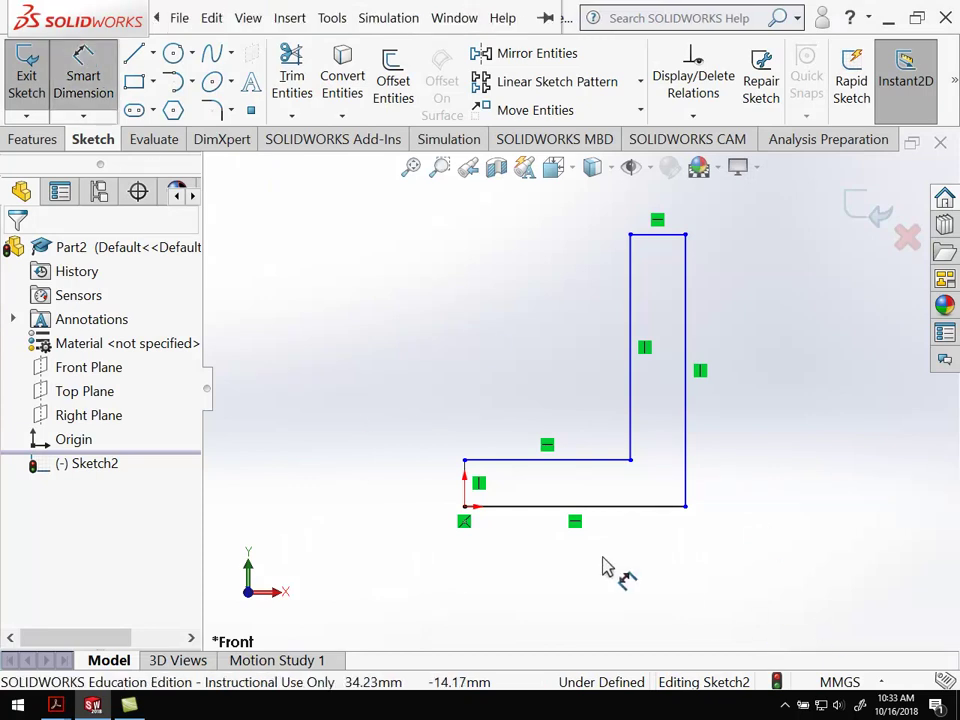
pyautogui.click(617, 514)
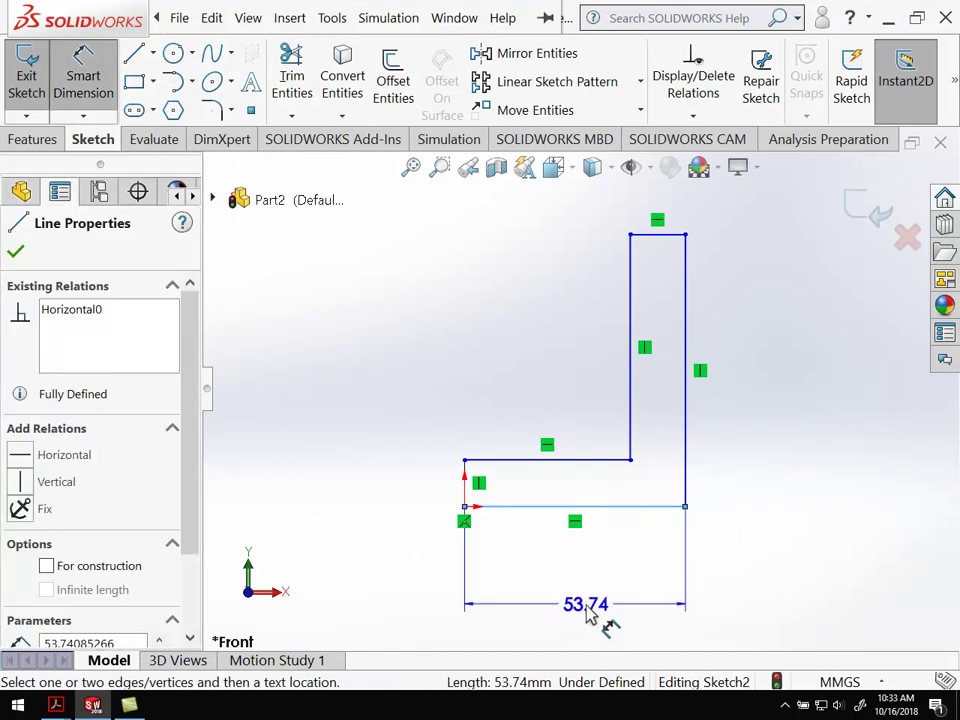
pyautogui.click(592, 615)
pyautogui.write('1')
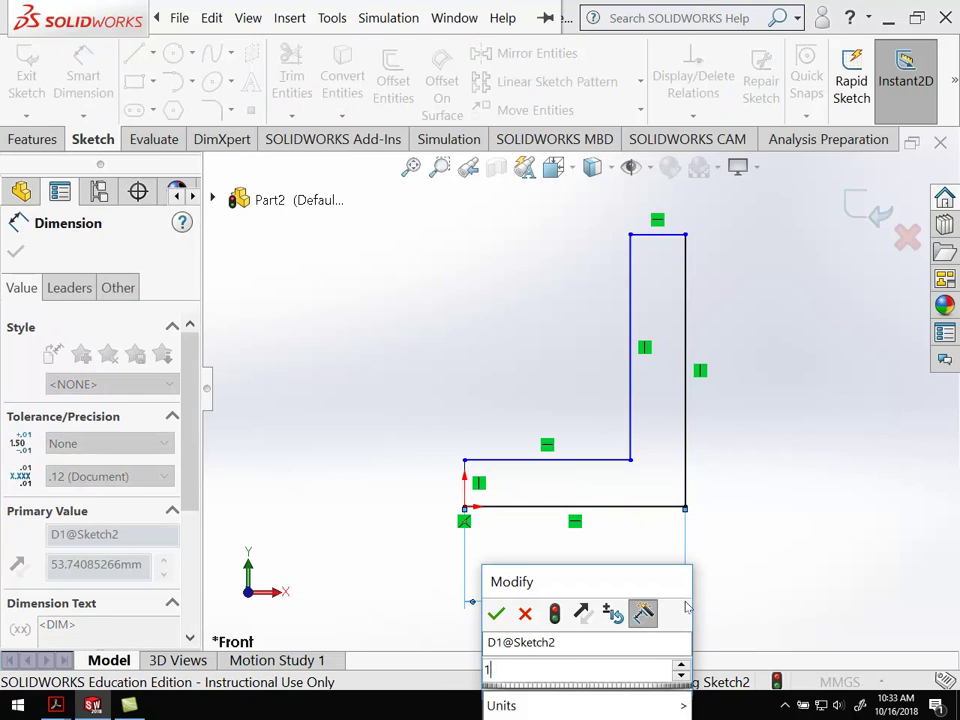
pyautogui.write('5')
pyautogui.press('Return')
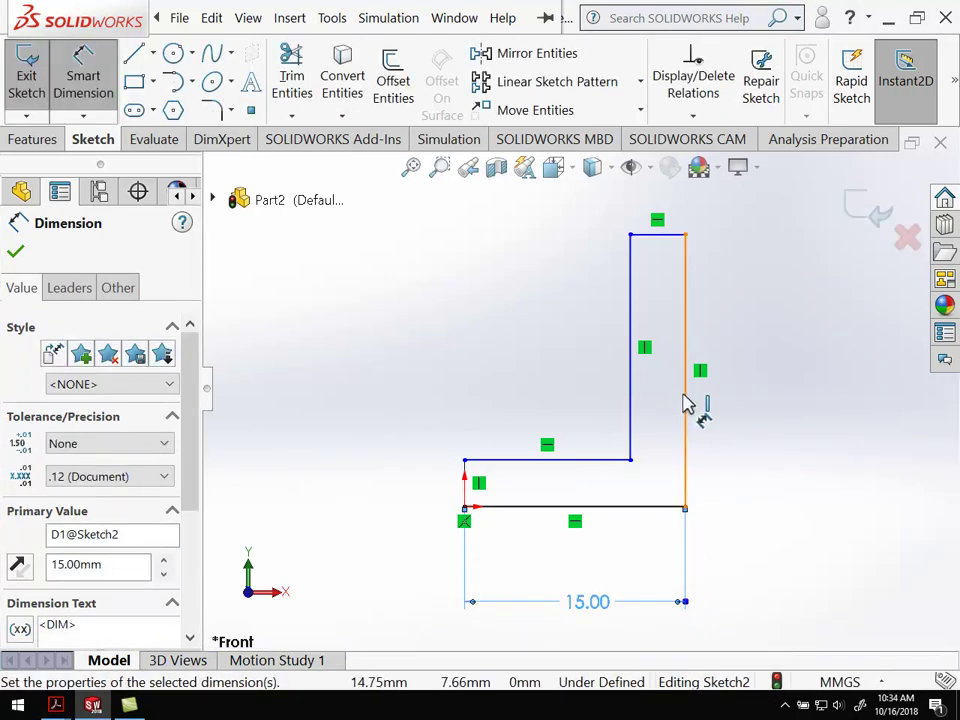
pyautogui.click(686, 403)
pyautogui.click(836, 419)
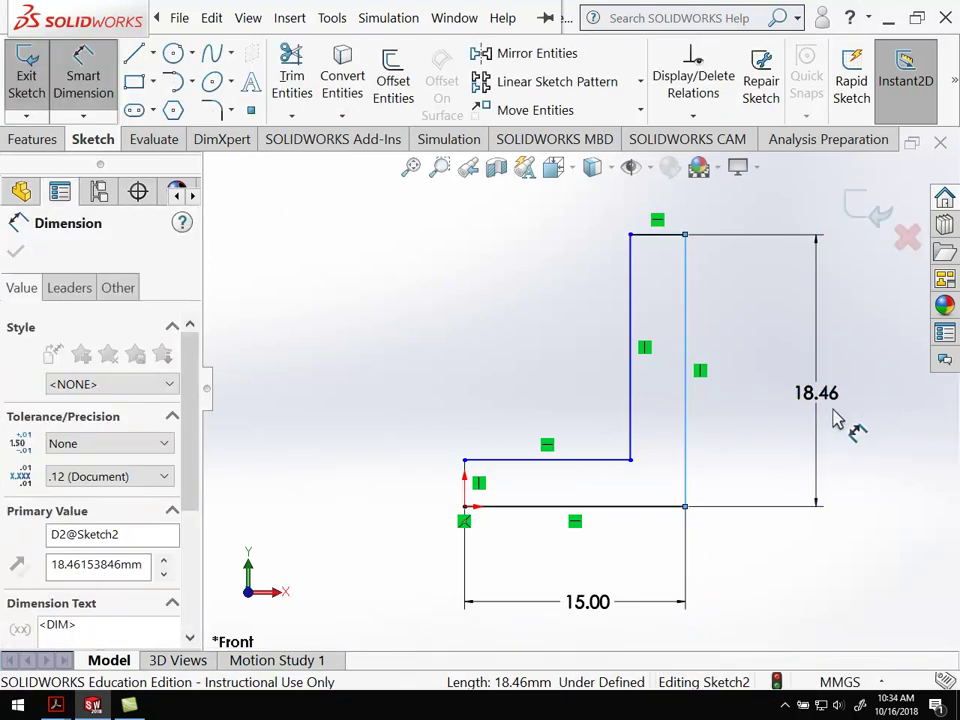
pyautogui.write('17')
pyautogui.press('Return')
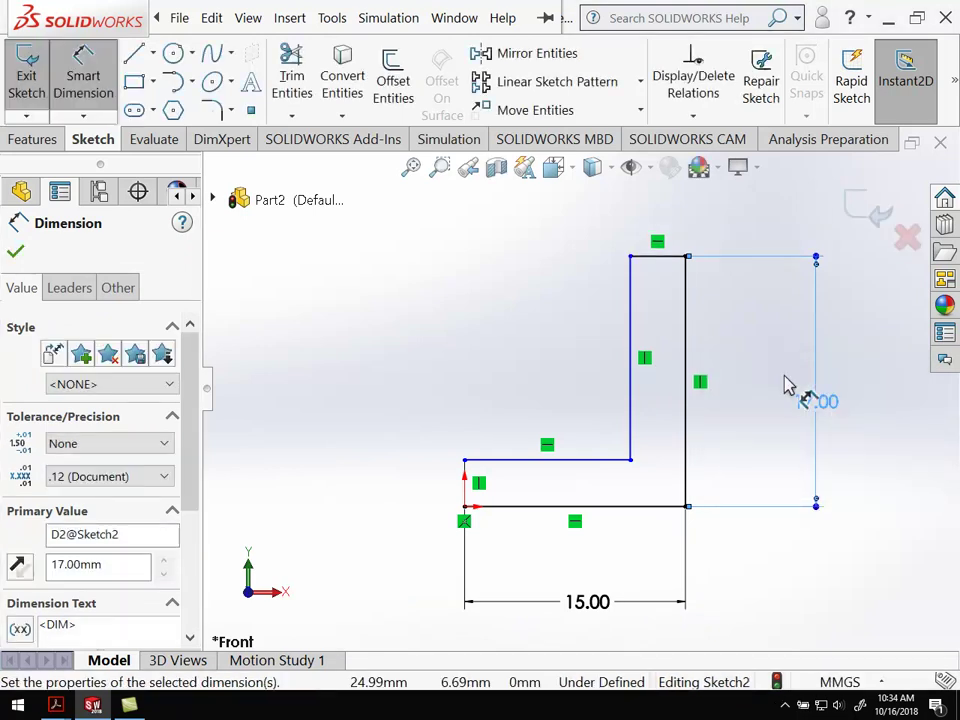
# Add the 2 mm top wall and 2 mm base thickness dimensions, fully defining the sketch.
pyautogui.click(660, 222)
pyautogui.click(601, 218)
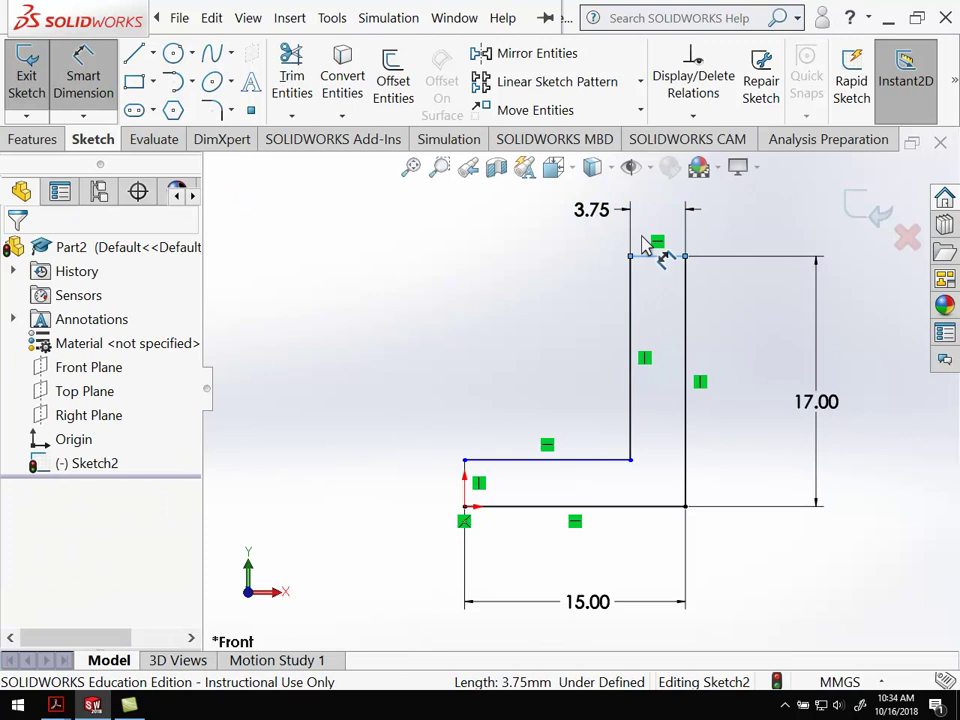
pyautogui.write('2')
pyautogui.press('Return')
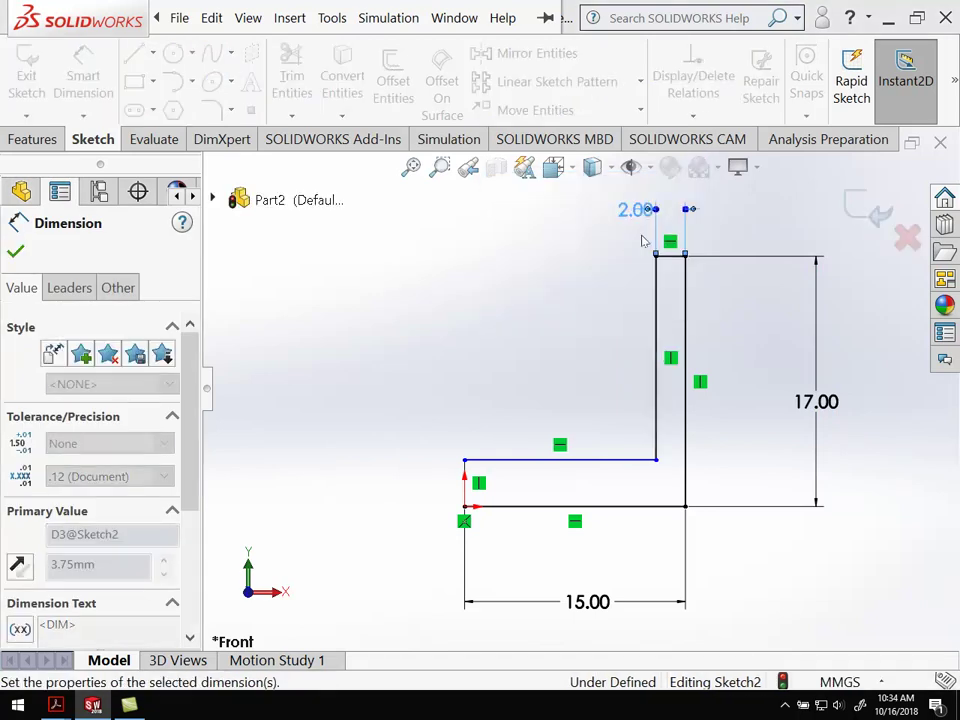
pyautogui.click(494, 462)
pyautogui.click(497, 507)
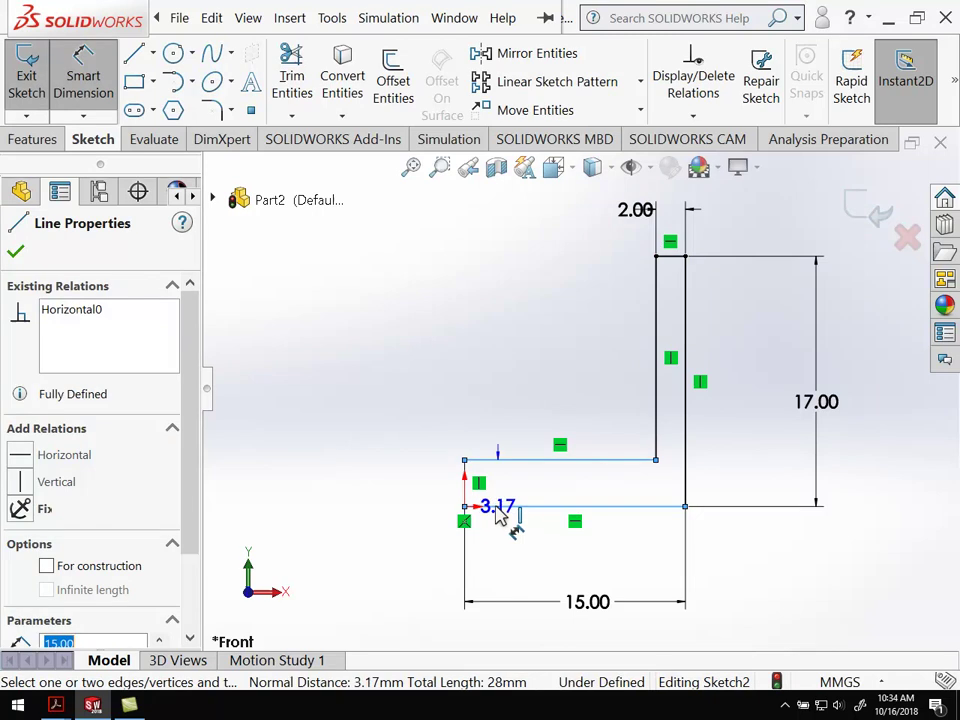
pyautogui.click(363, 497)
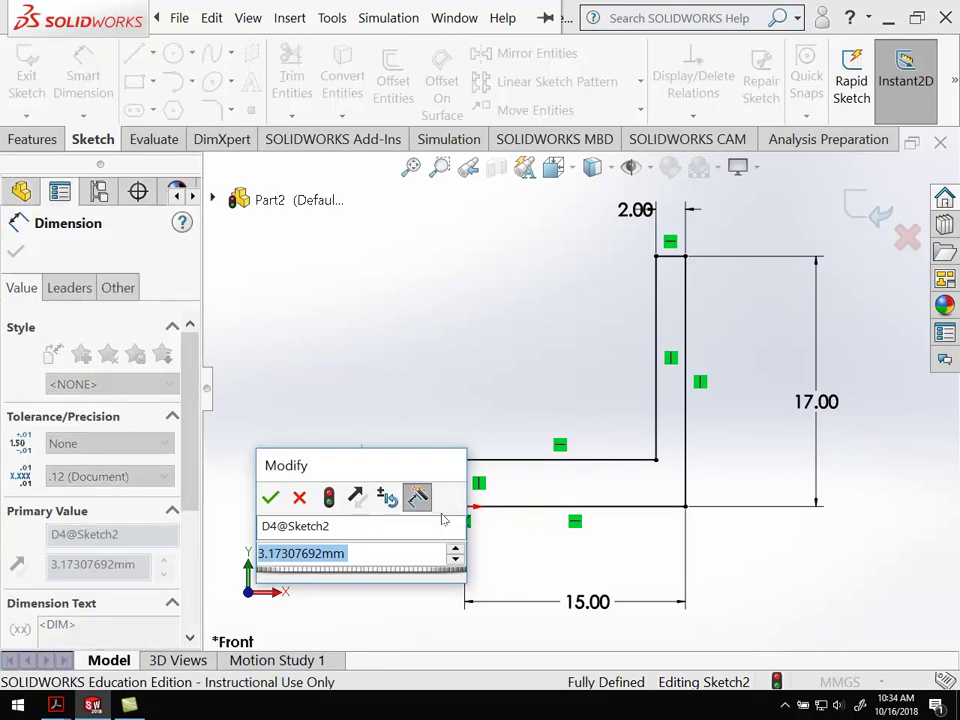
pyautogui.write('2')
pyautogui.press('Return')
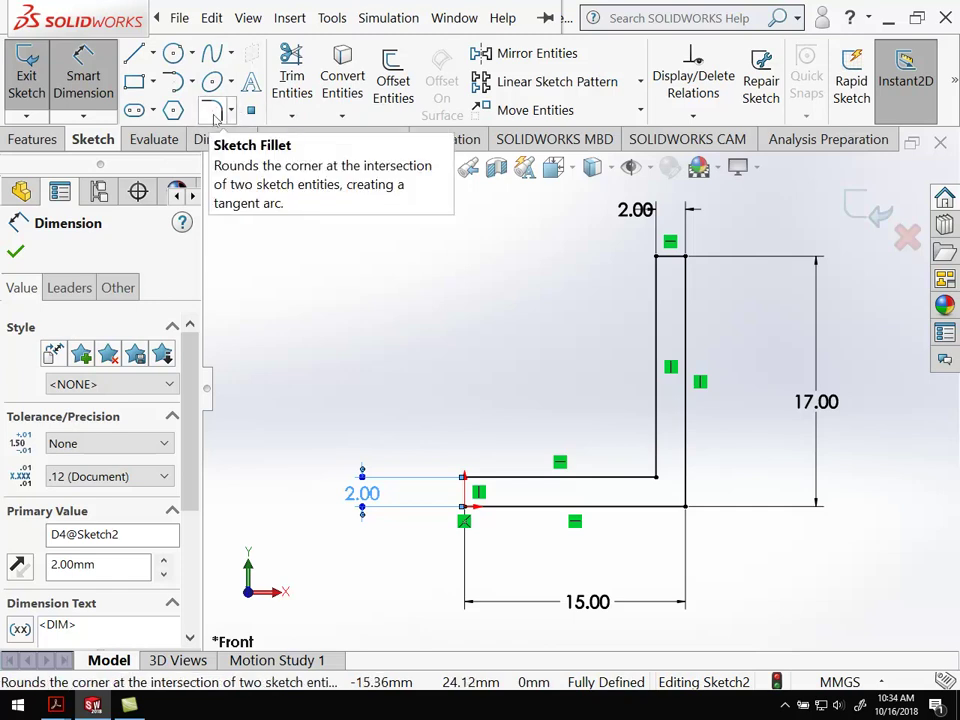
# Preview a 10 mm Sketch Fillet on the outer bottom-right corner.
pyautogui.click(233, 110)
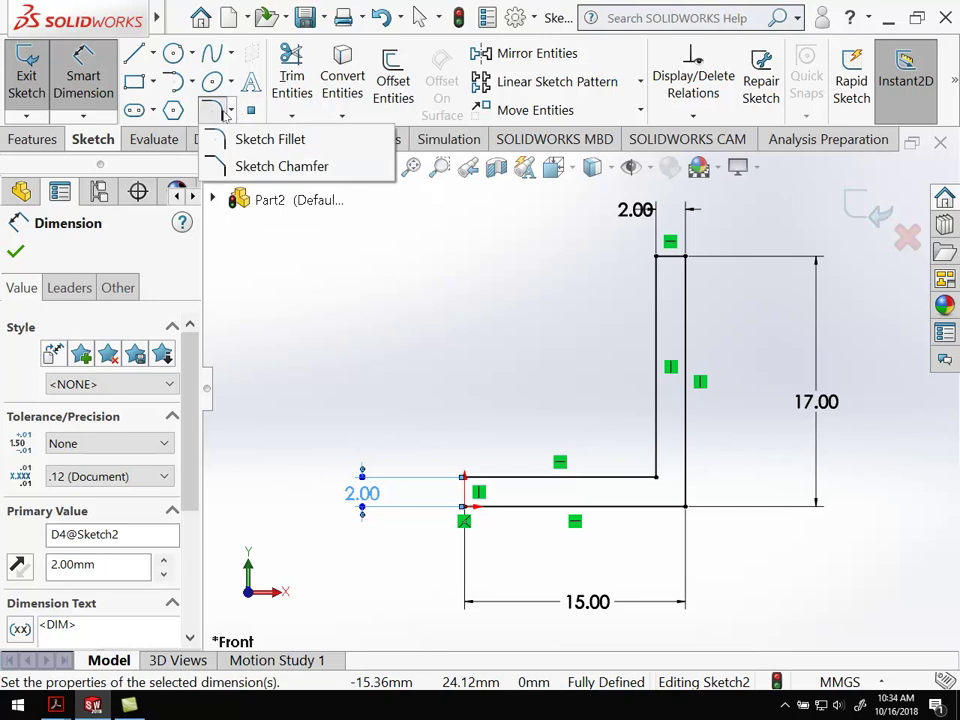
pyautogui.click(270, 139)
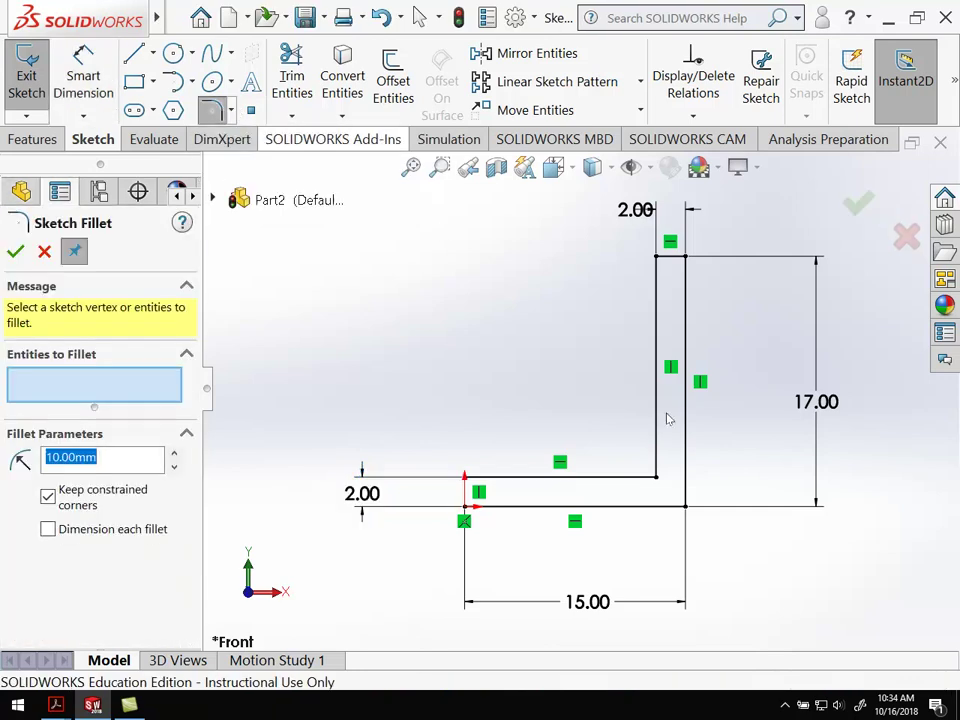
pyautogui.click(686, 509)
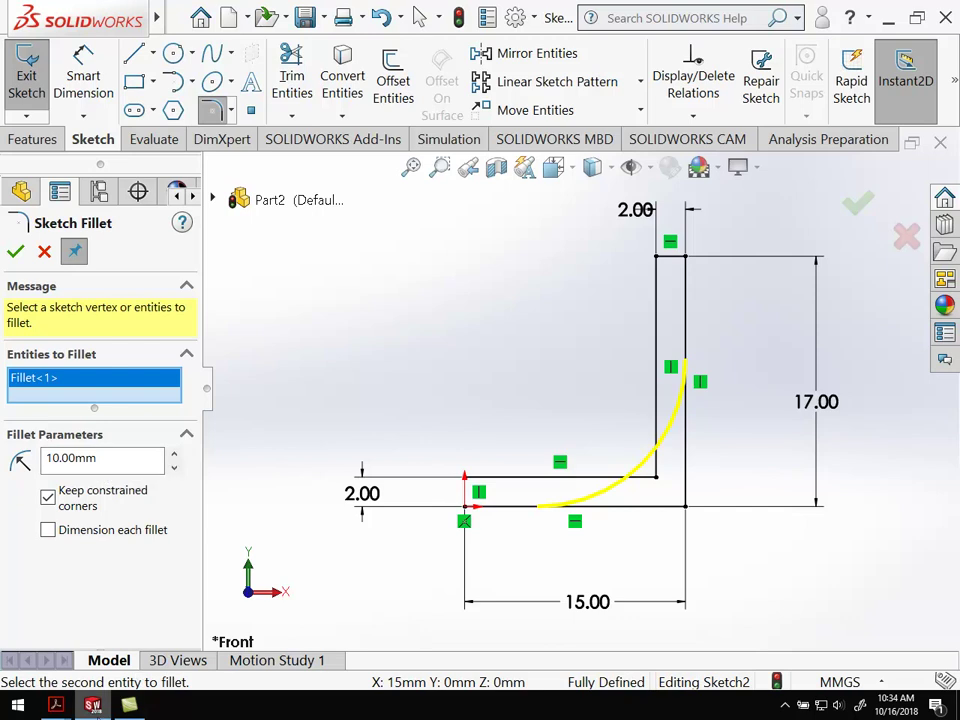
pyautogui.moveTo(78, 706)
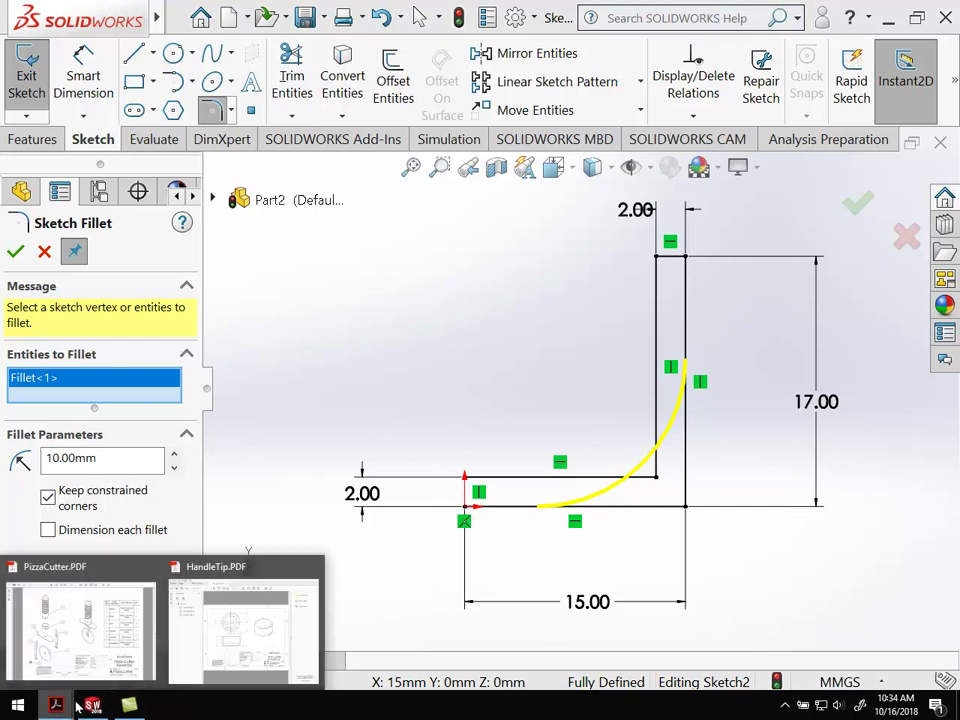
pyautogui.click(115, 639)
pyautogui.moveTo(45, 708)
pyautogui.click(229, 600)
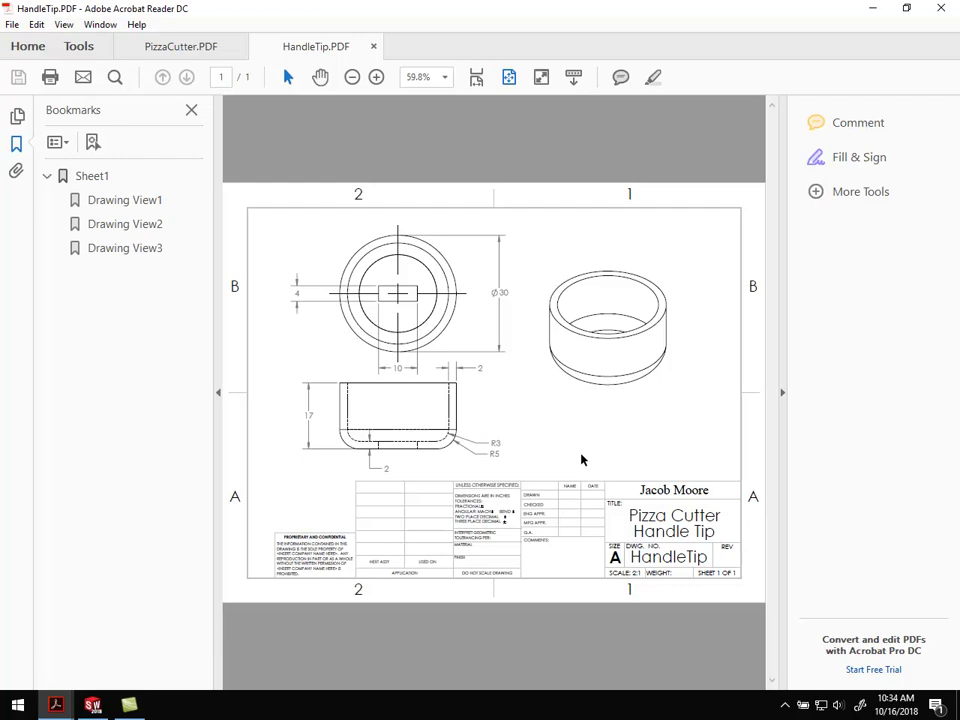
# Fillet the outer corner with a 5 mm radius.
pyautogui.click(95, 705)
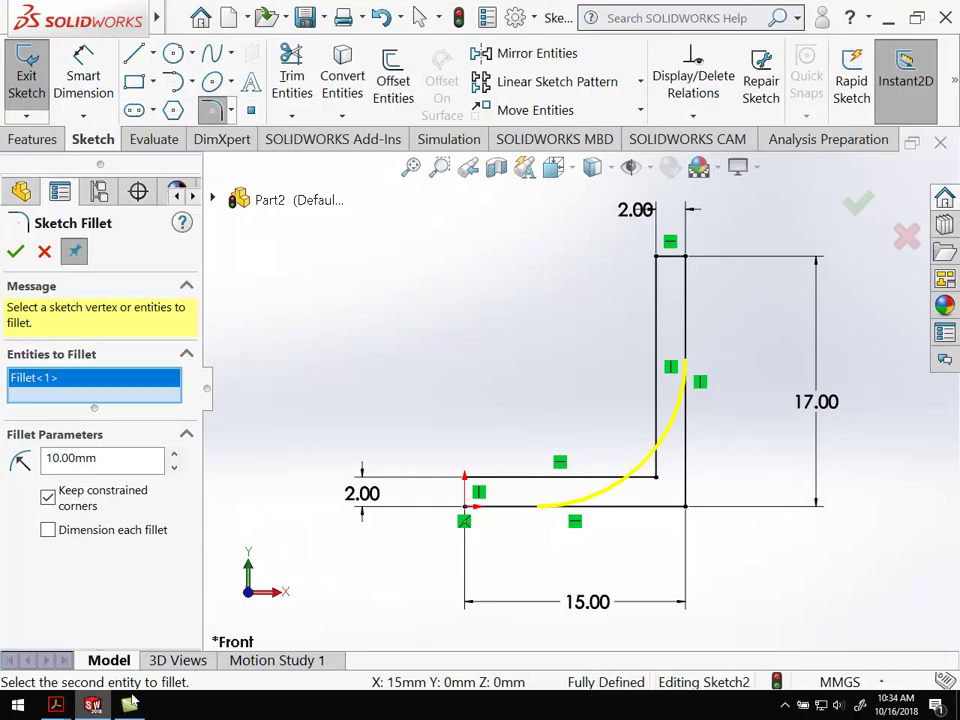
pyautogui.moveTo(103, 458); pyautogui.dragTo(31, 458)
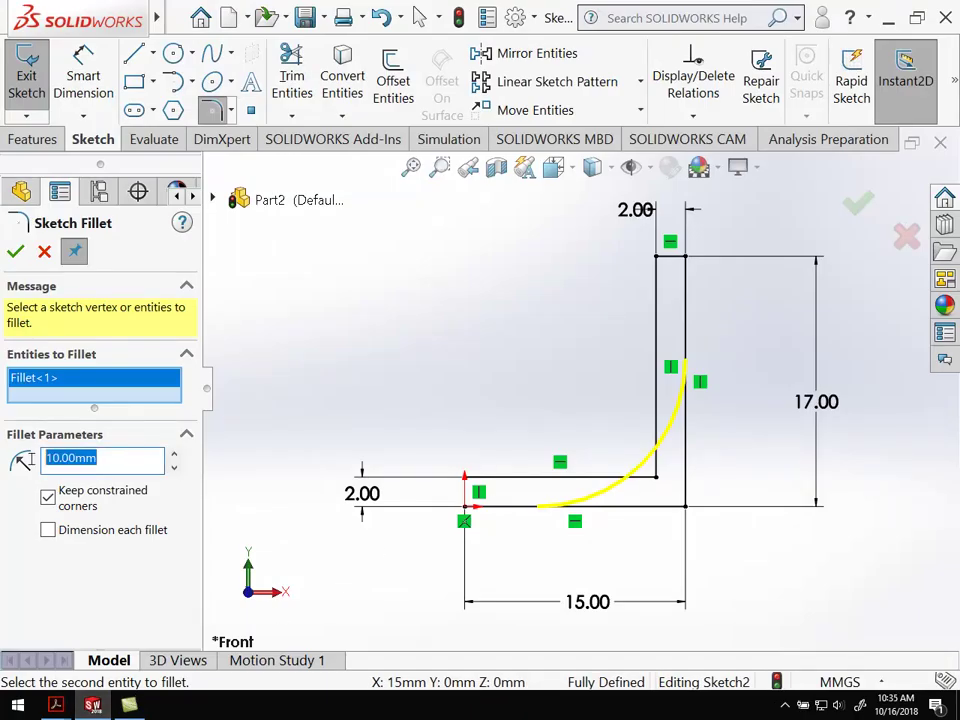
pyautogui.write('5')
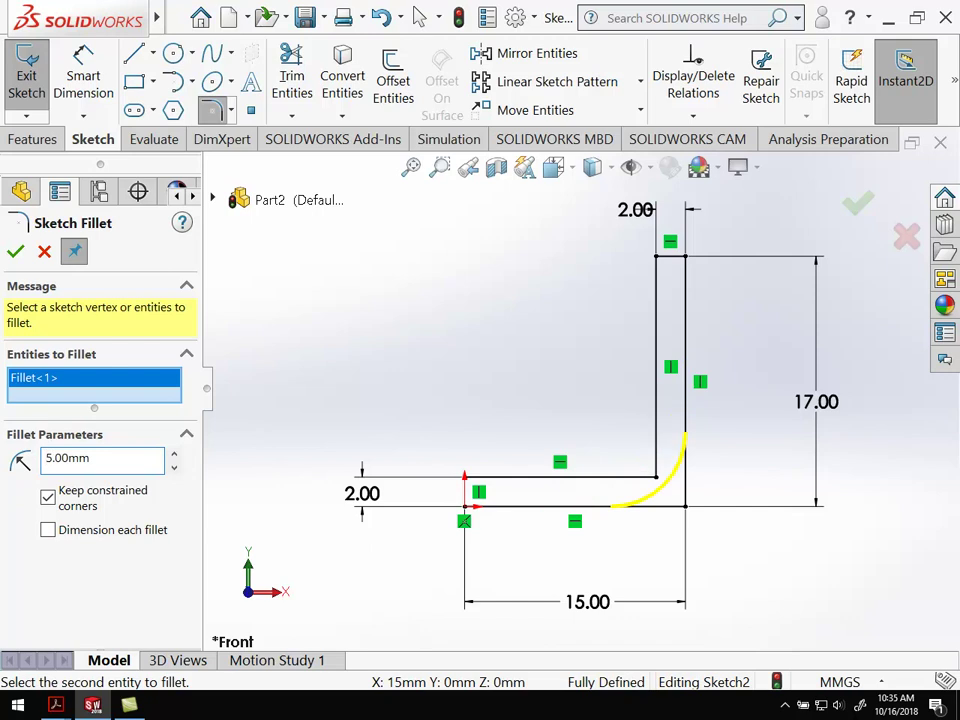
pyautogui.click(15, 251)
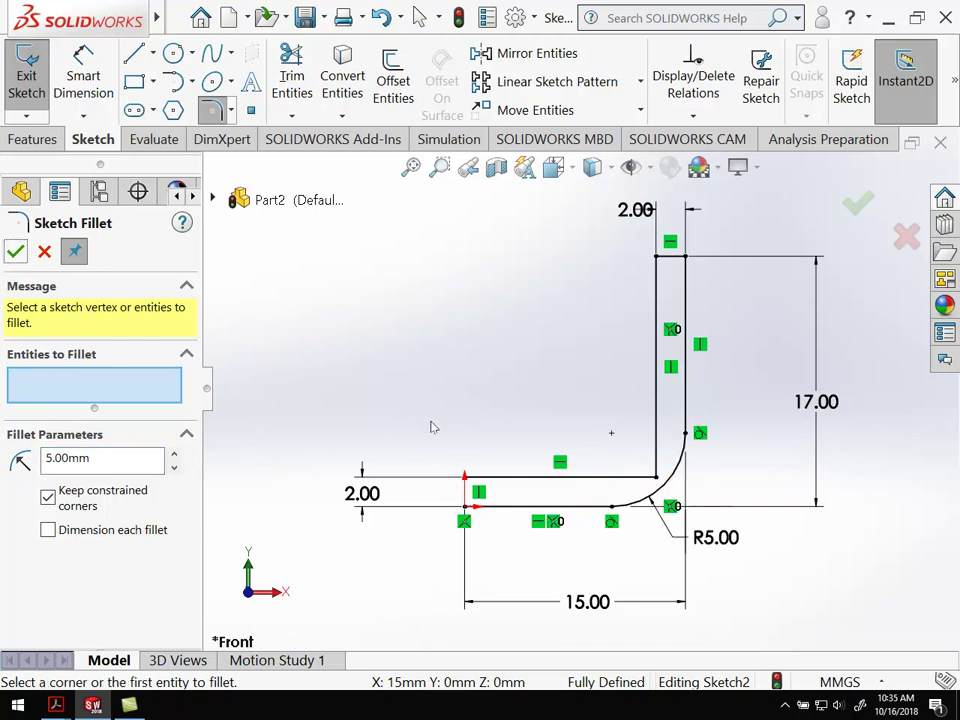
# Fillet the inner corner with a 3 mm radius.
pyautogui.click(656, 479)
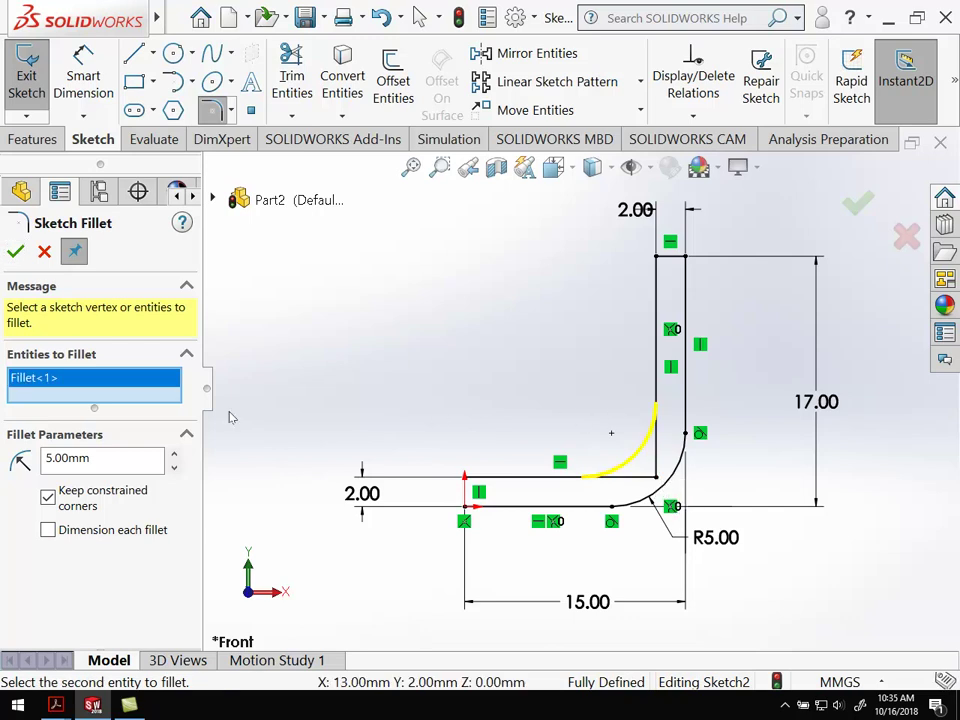
pyautogui.click(124, 467)
pyautogui.write('3')
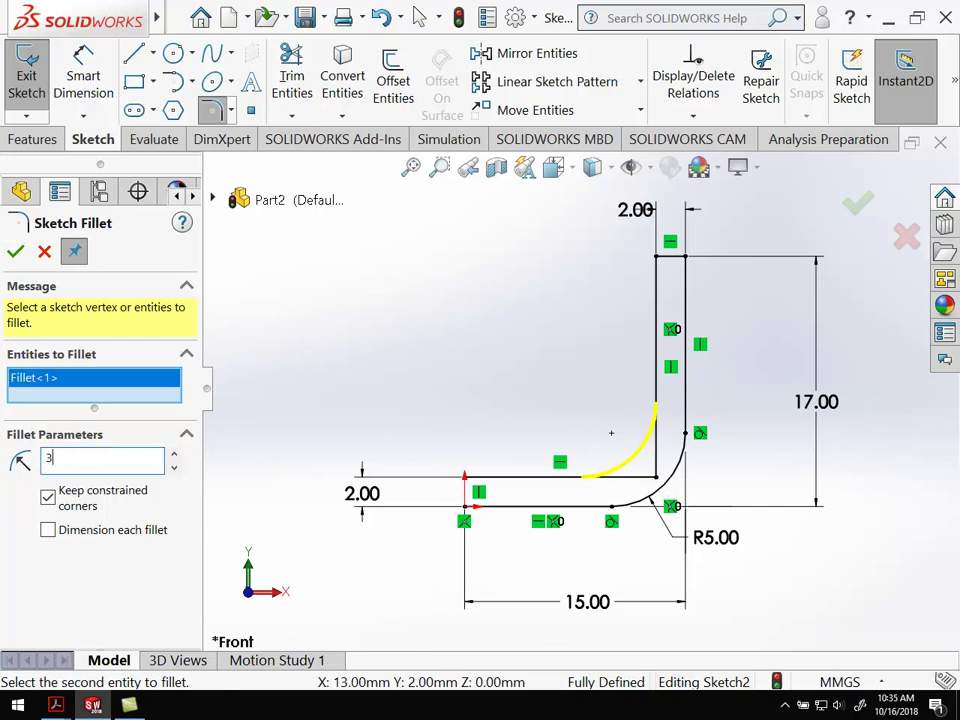
pyautogui.press('Return')
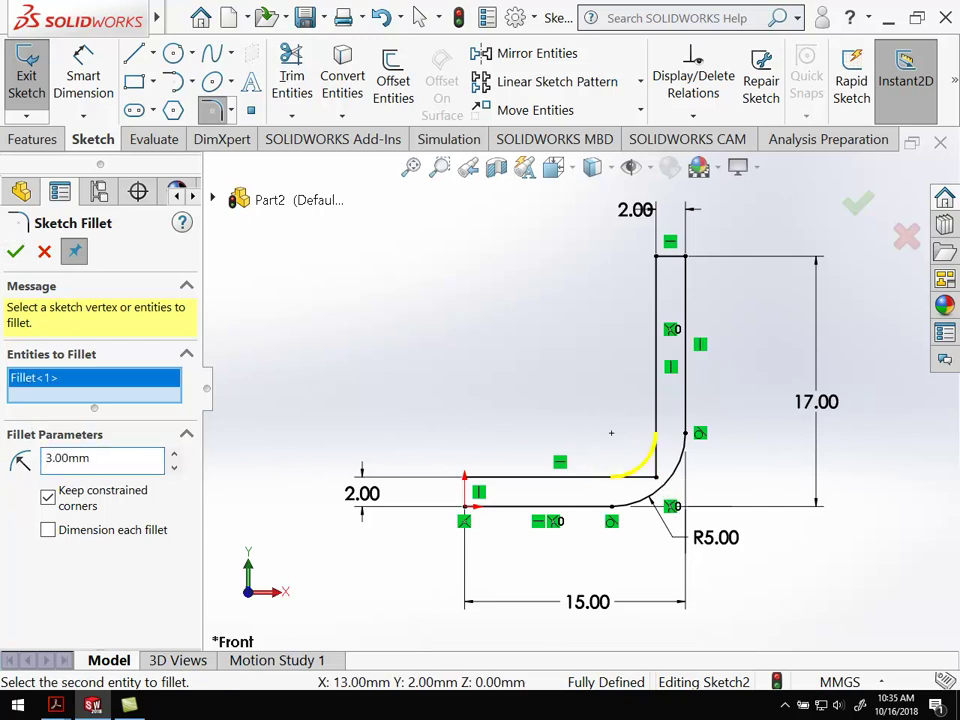
pyautogui.click(15, 251)
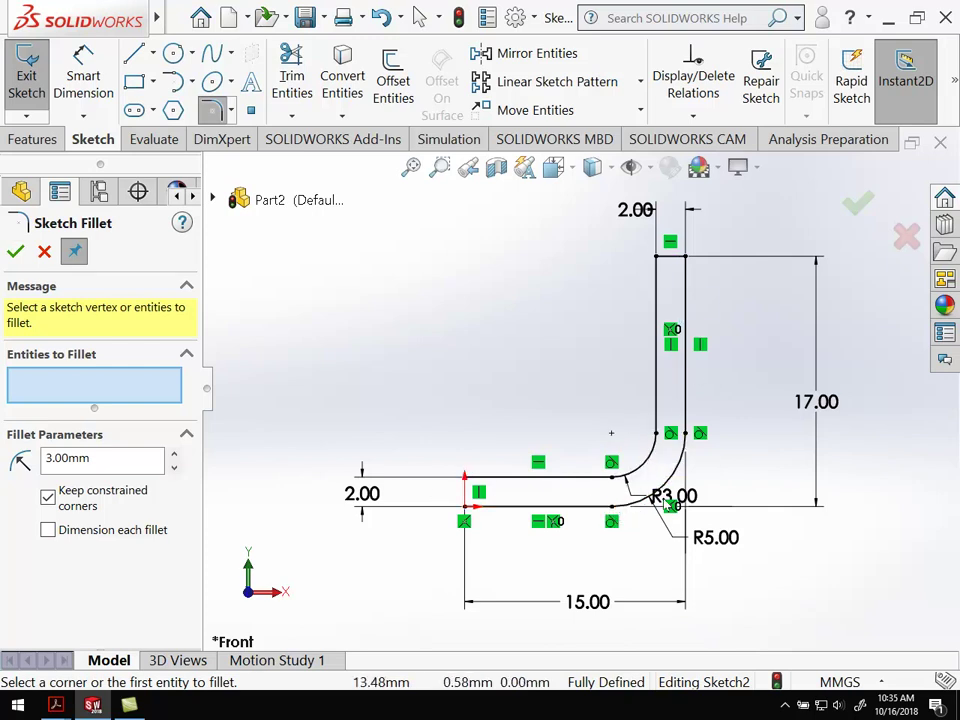
# Exit Sketch2 and start a Revolved Boss/Base, accepting the automatic sketch closing.
pyautogui.click(28, 78)
pyautogui.click(80, 463)
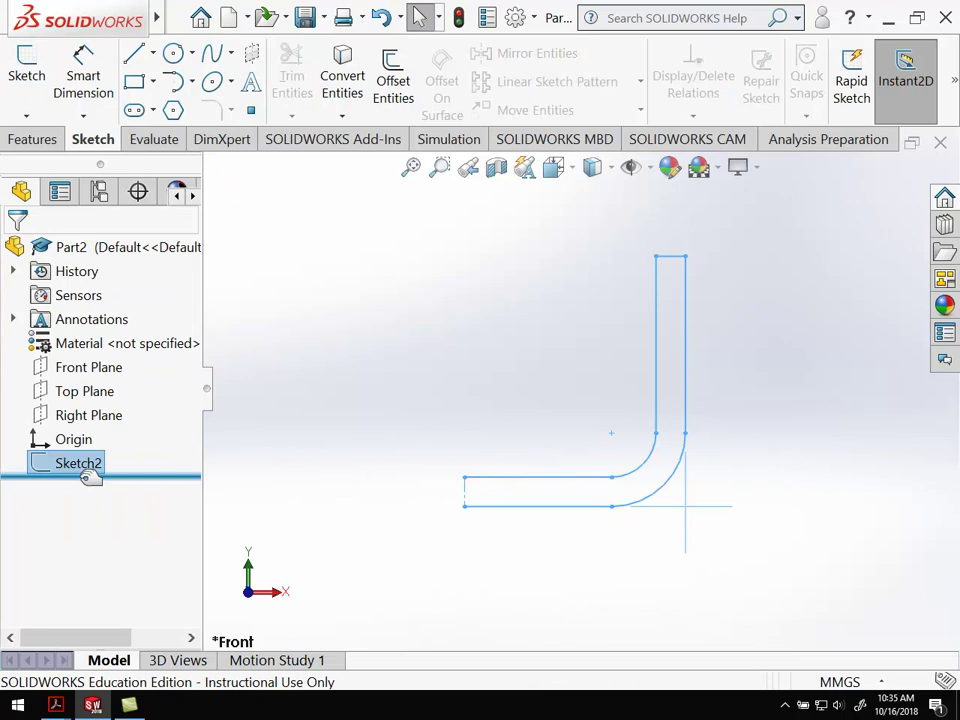
pyautogui.click(36, 140)
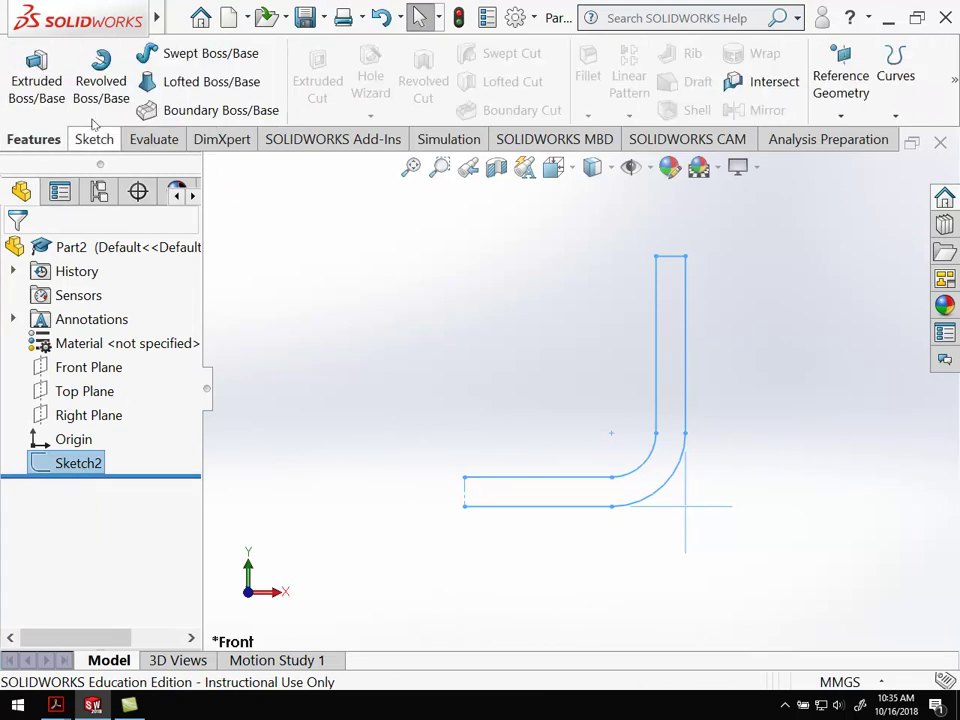
pyautogui.click(111, 68)
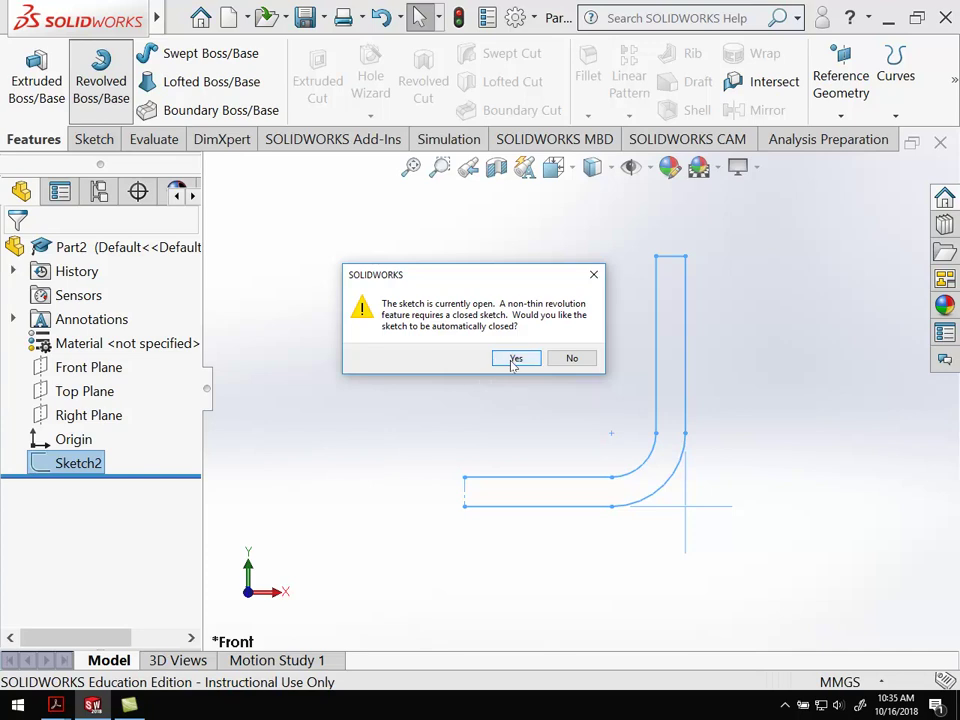
pyautogui.click(515, 358)
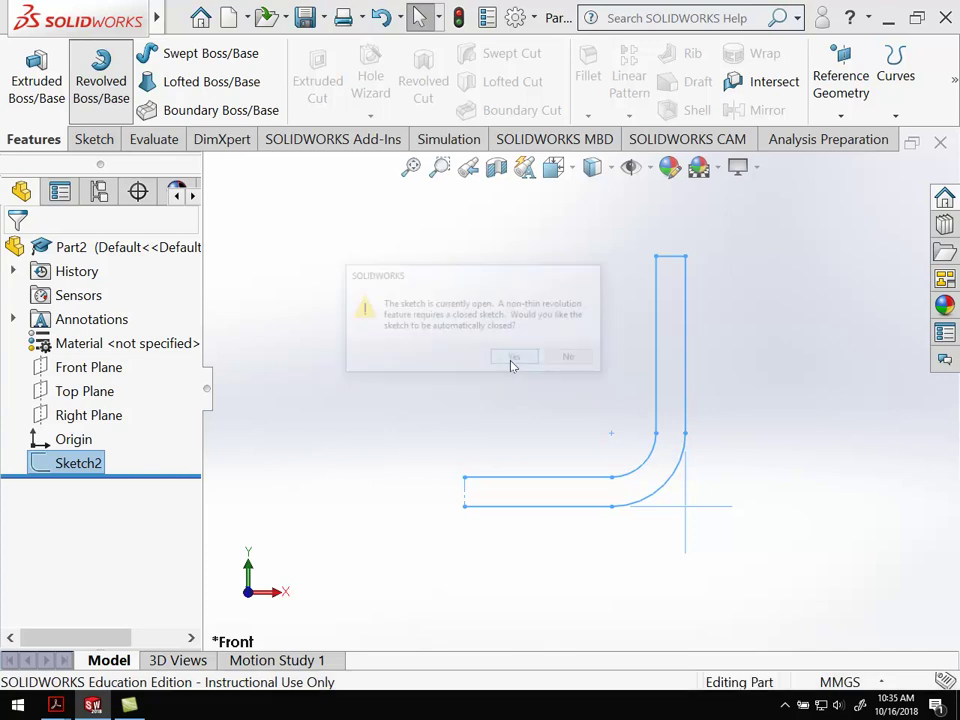
# Preview a half revolution by setting the revolve angle to 180°.
pyautogui.scroll(4, 505, 375)
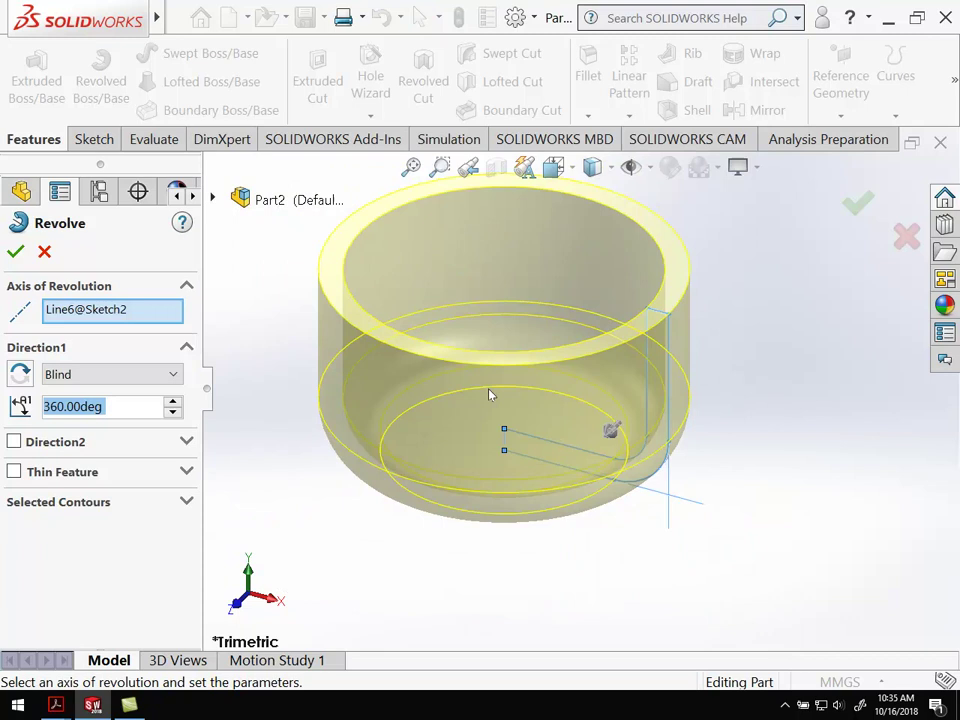
pyautogui.scroll(-1, 490, 300)
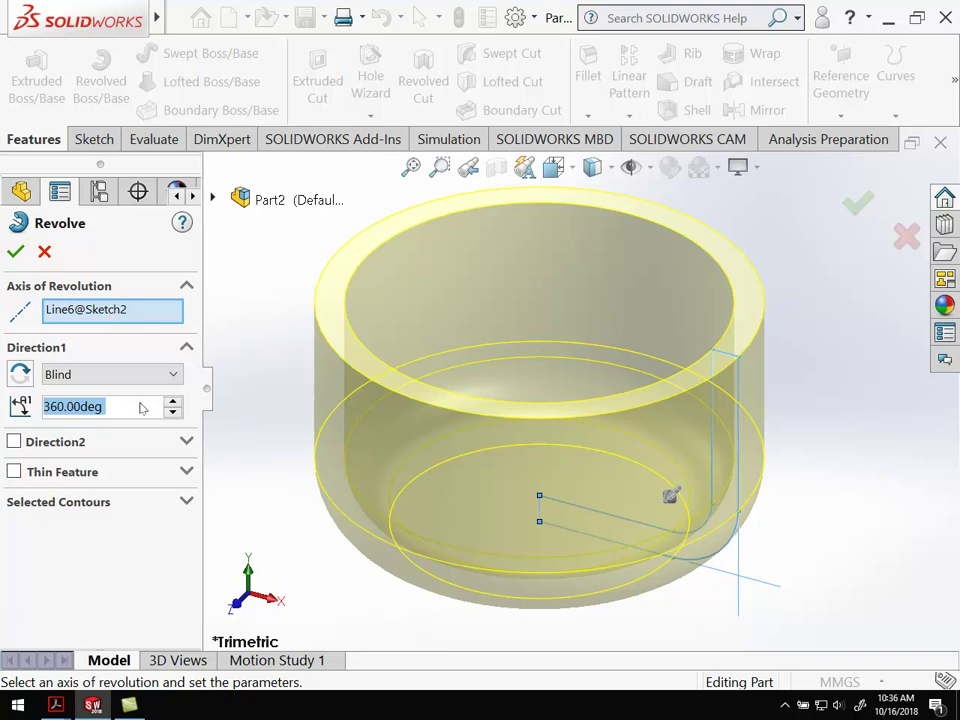
pyautogui.click(134, 407)
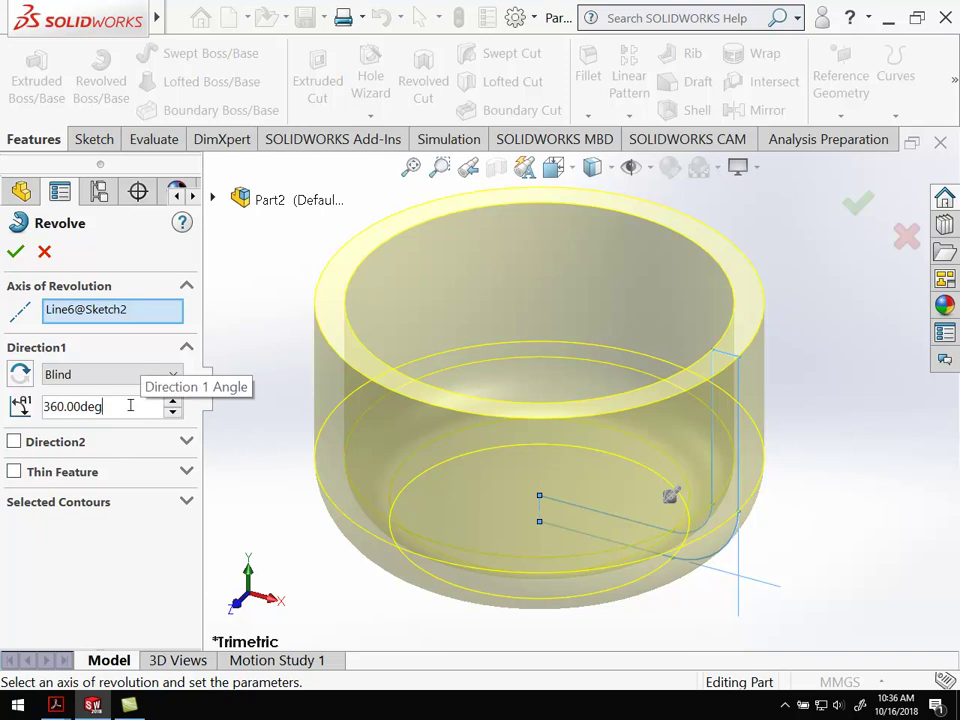
pyautogui.doubleClick(130, 406)
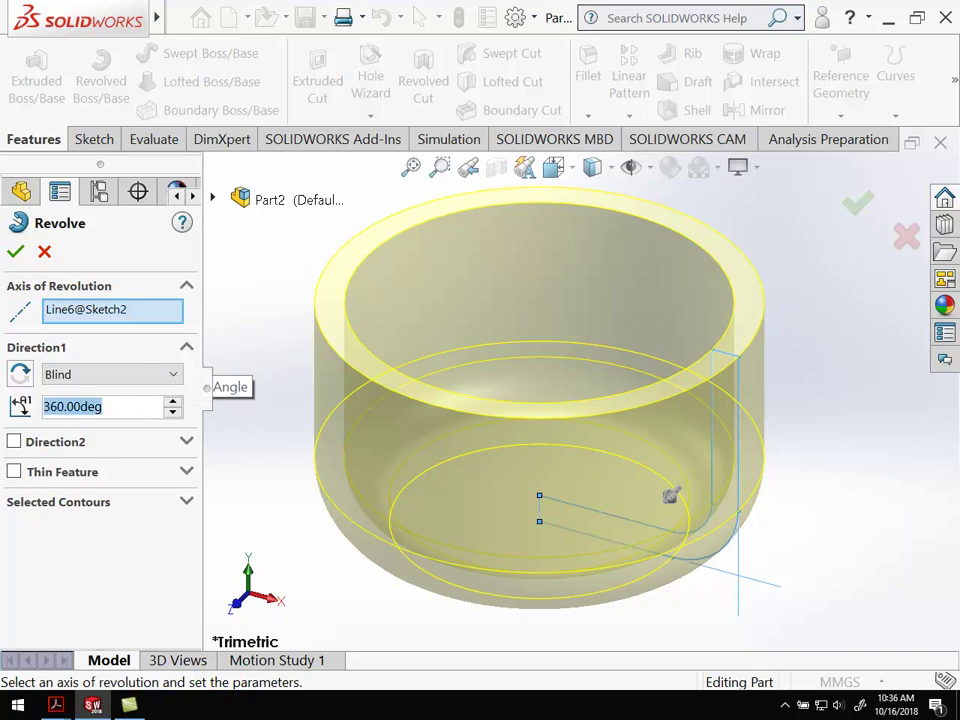
pyautogui.write('180')
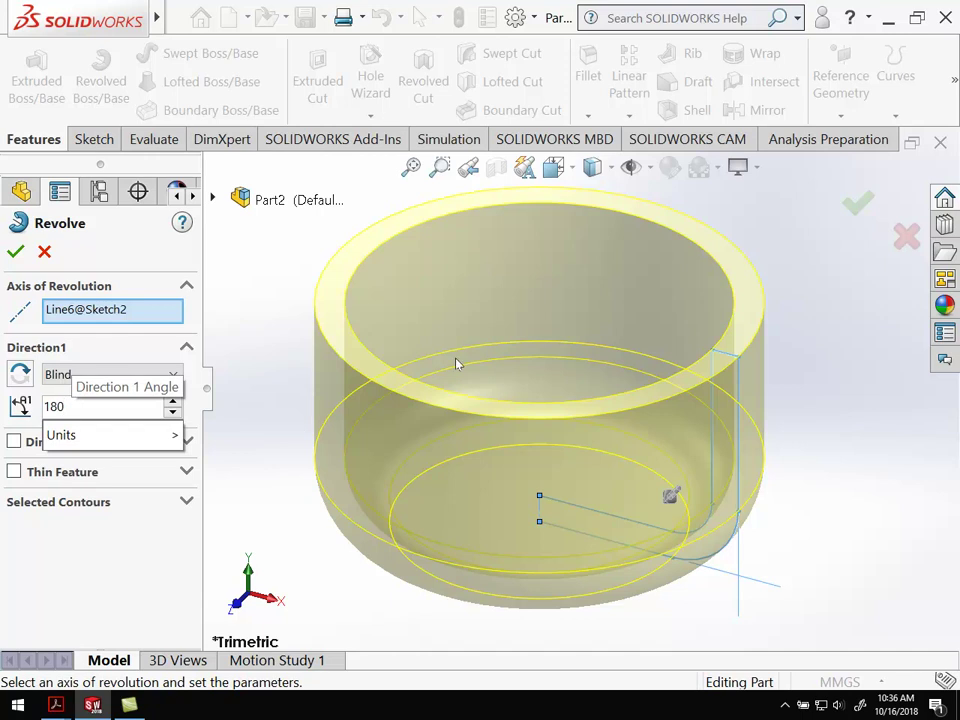
pyautogui.press('Return')
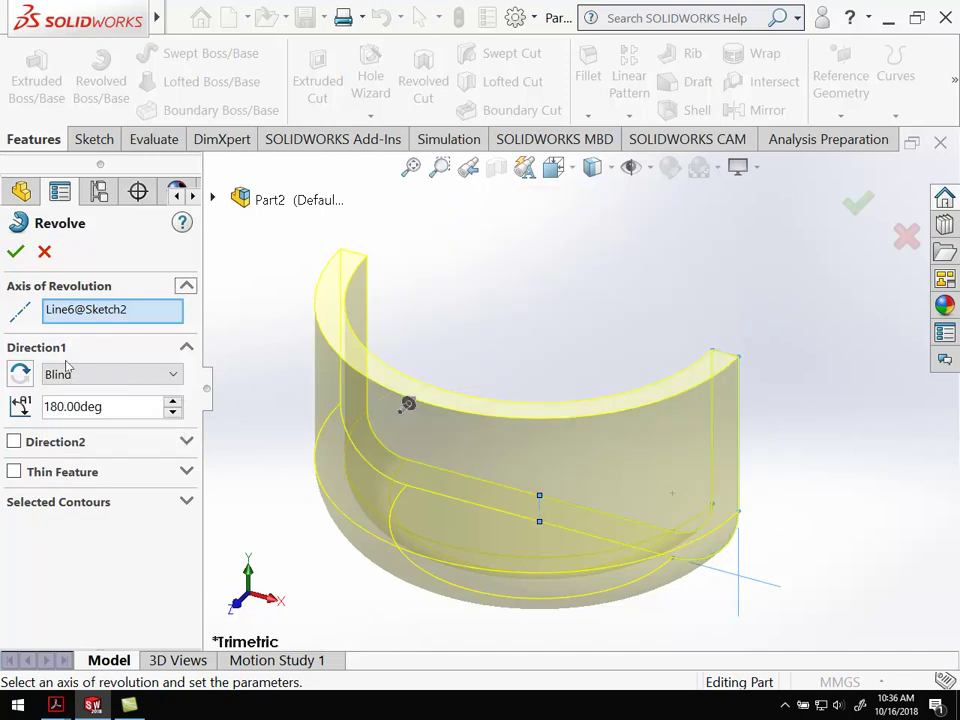
# Set the revolve angle back to 360° and accept, producing the solid cup.
pyautogui.moveTo(112, 406); pyautogui.dragTo(3, 412)
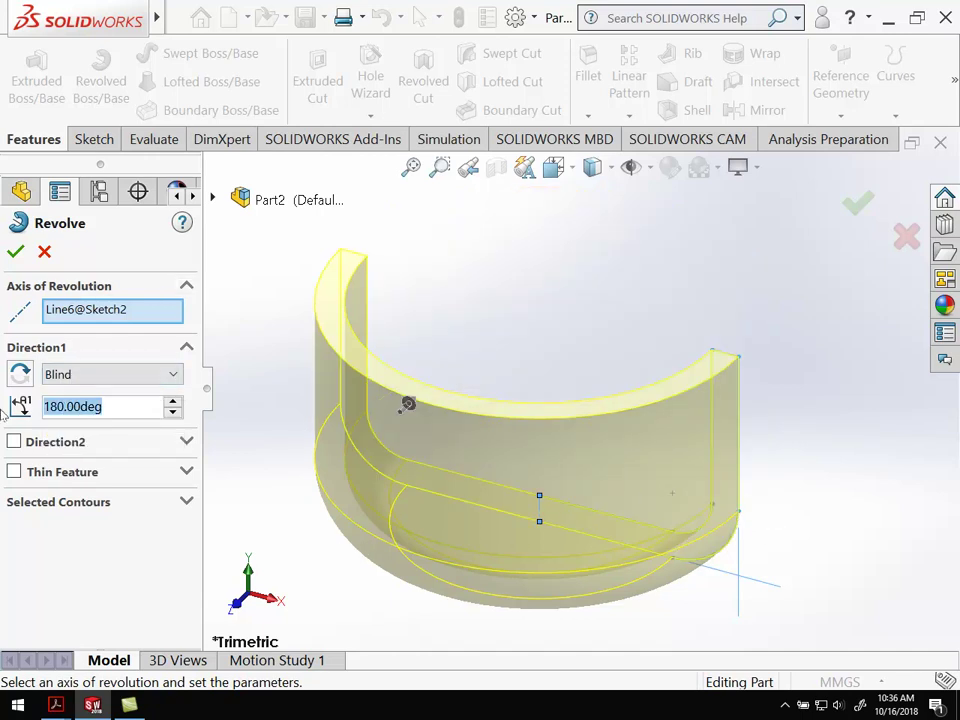
pyautogui.write('360')
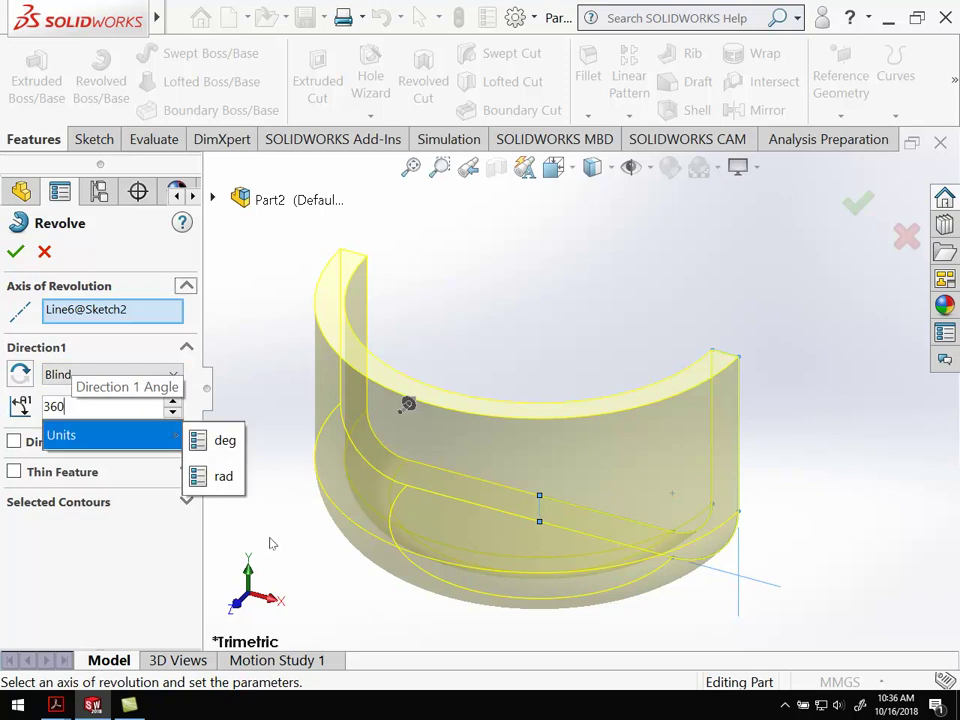
pyautogui.press('Return')
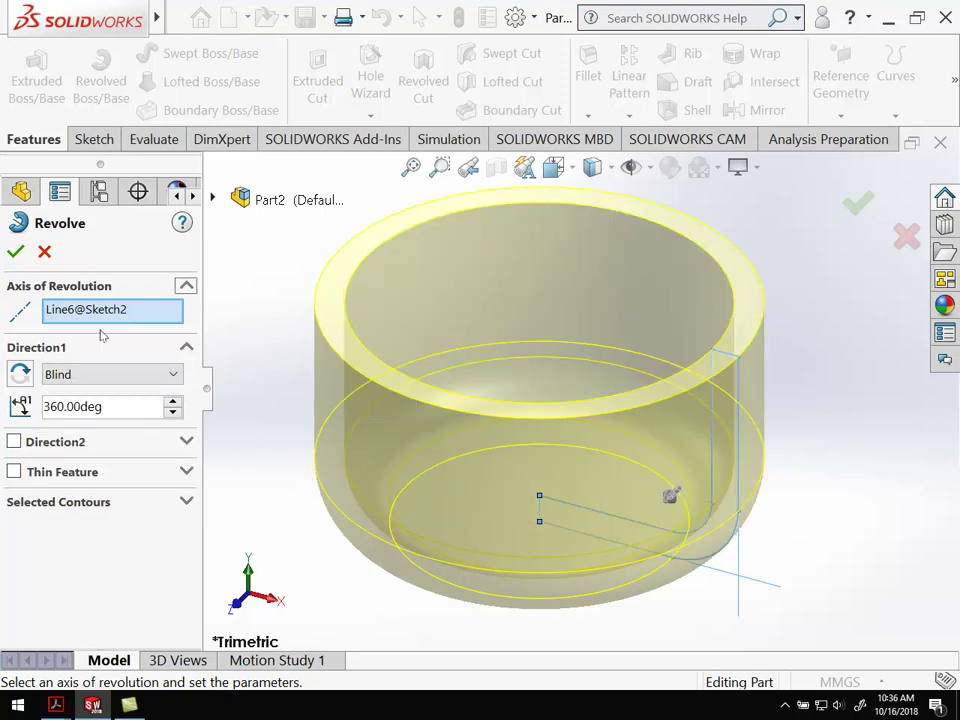
pyautogui.click(16, 254)
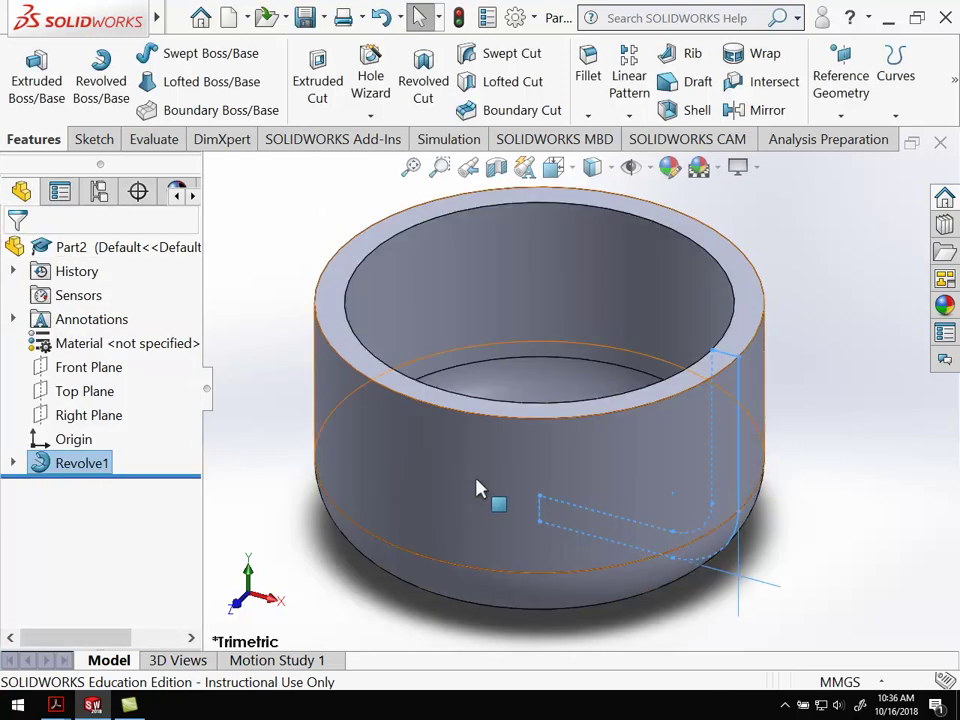
pyautogui.moveTo(531, 392); pyautogui.dragTo(612, 331, button='middle')
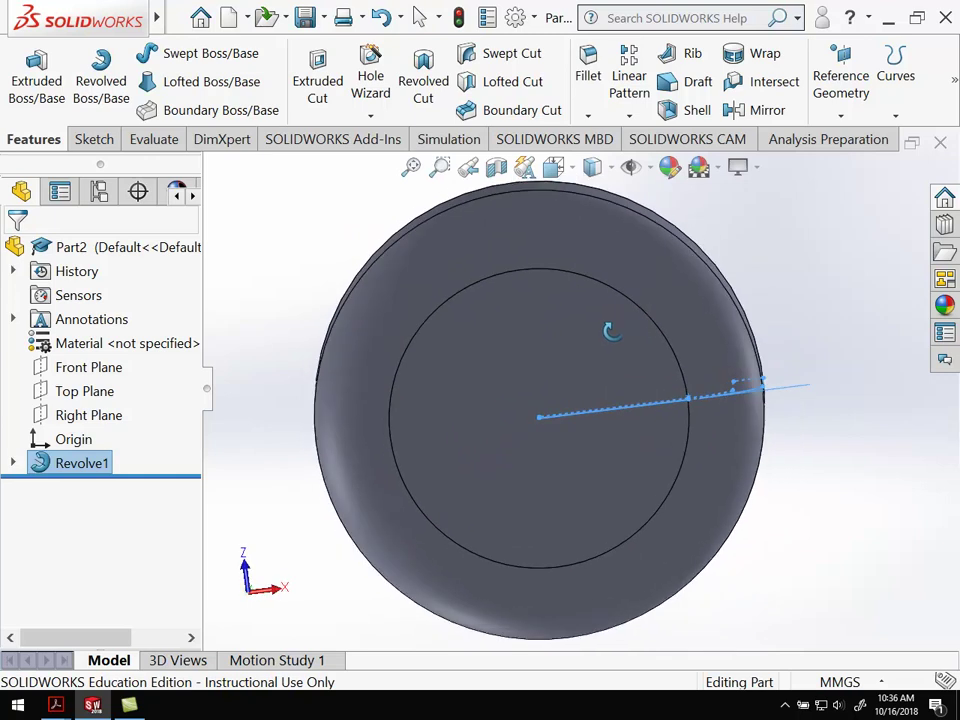
pyautogui.click(93, 139)
pyautogui.click(27, 70)
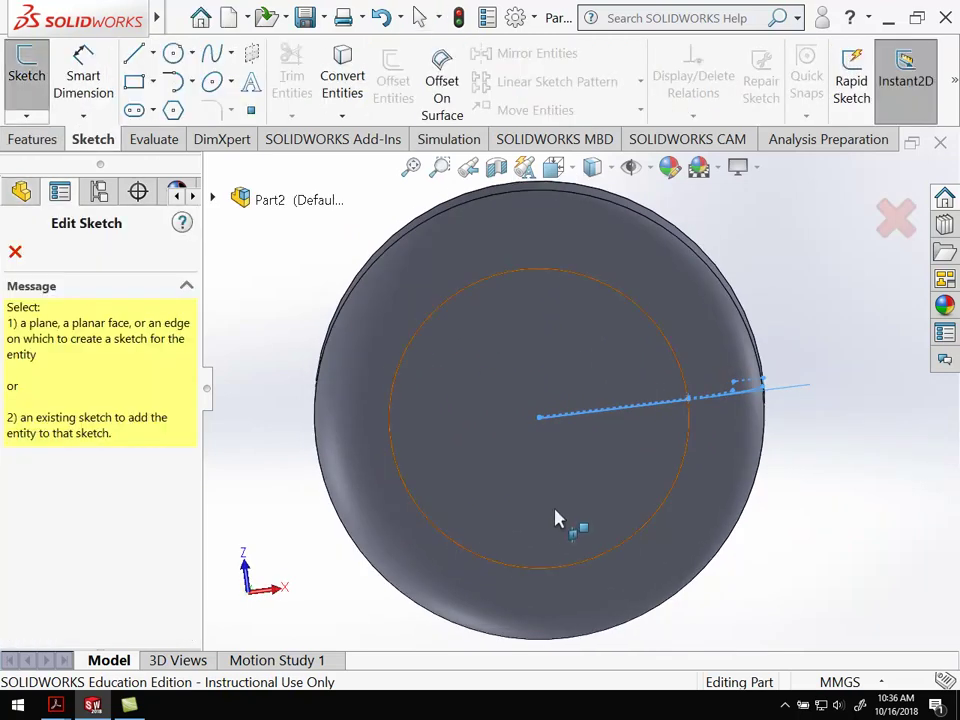
pyautogui.click(540, 366)
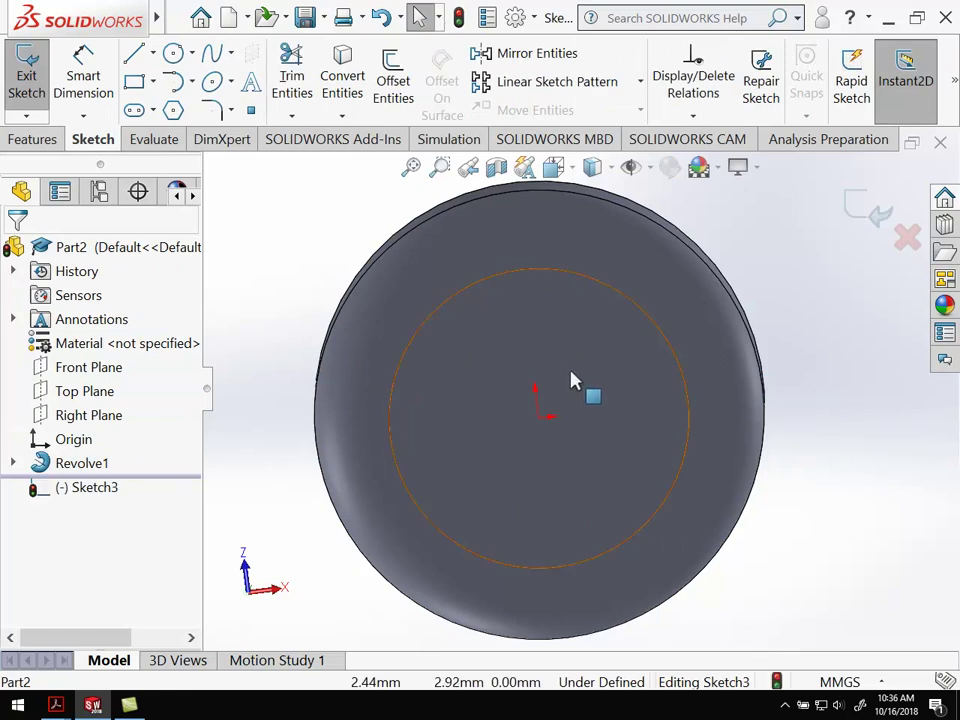
pyautogui.click(574, 172)
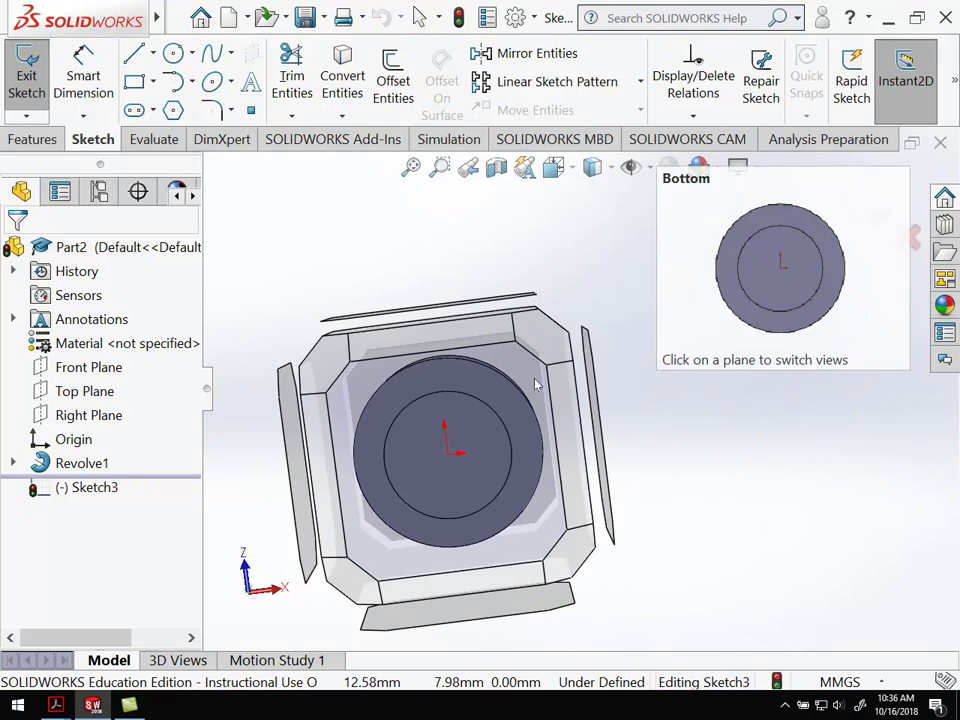
pyautogui.click(572, 172)
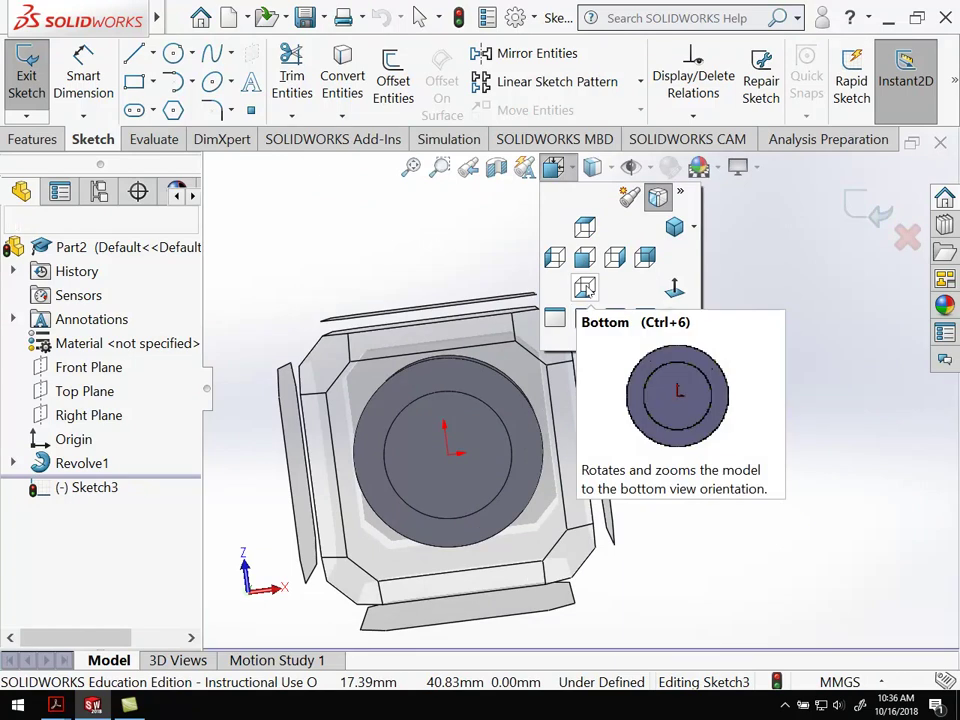
pyautogui.click(586, 262)
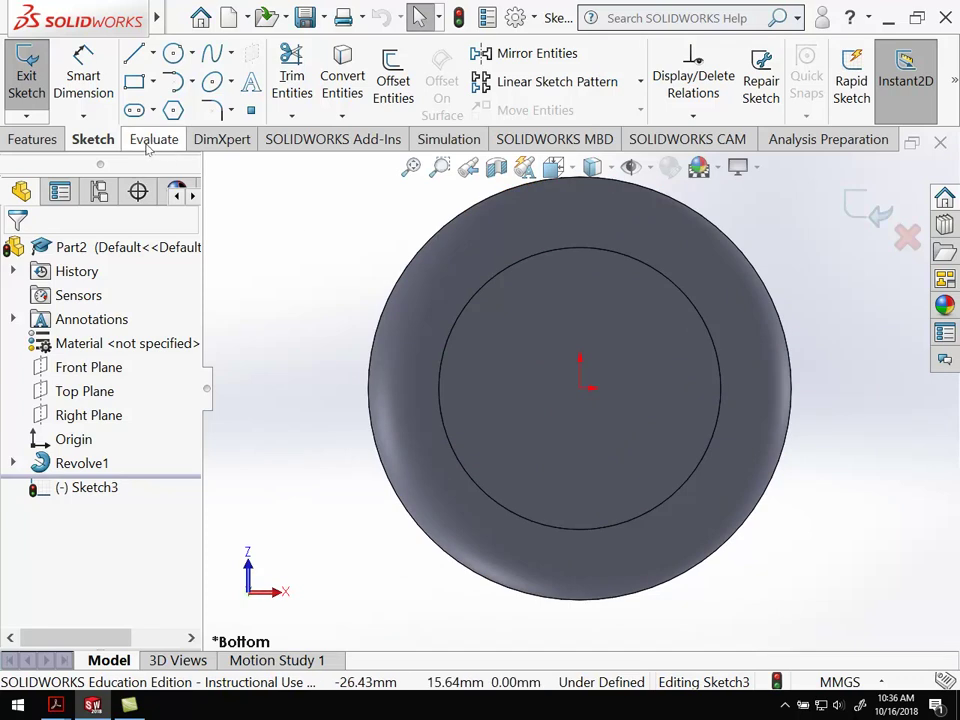
# Draw a center rectangle anchored at the origin of the cup's base.
pyautogui.click(154, 84)
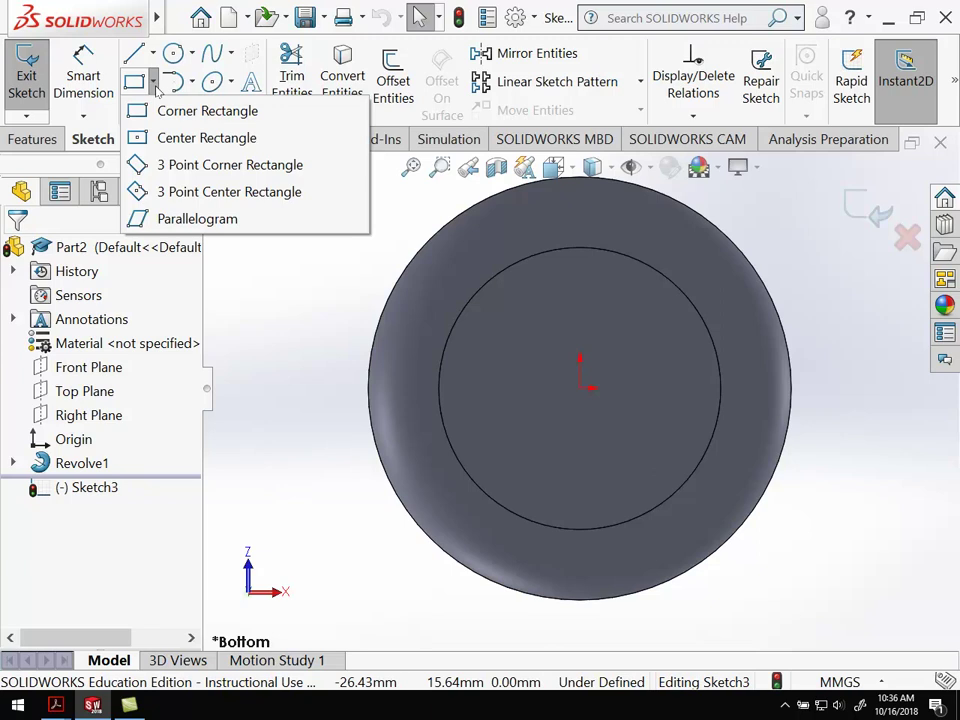
pyautogui.click(196, 140)
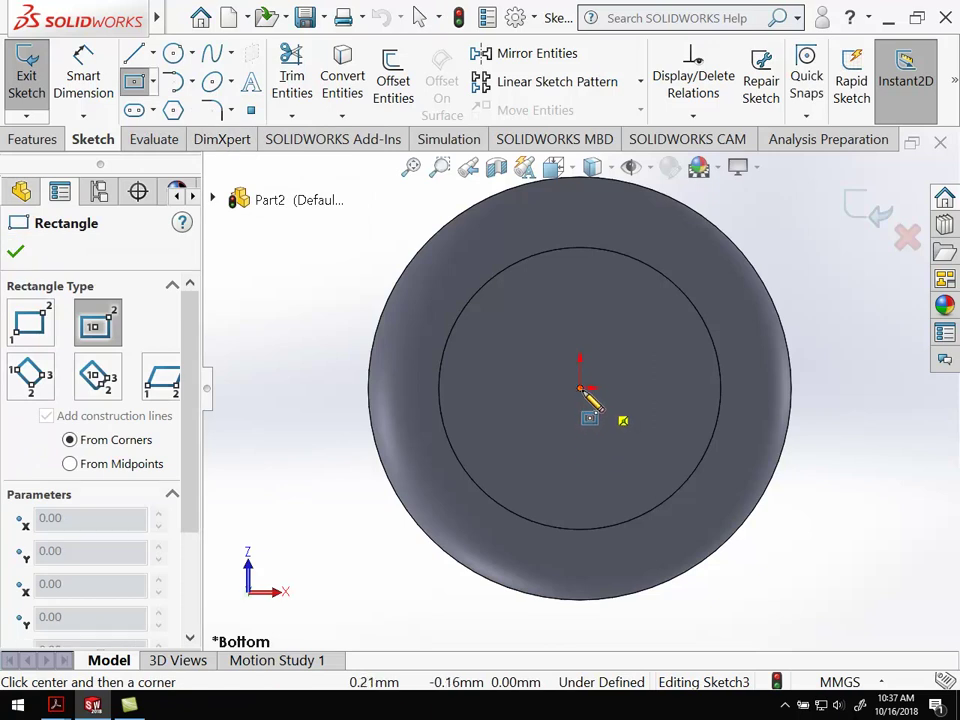
pyautogui.click(582, 389)
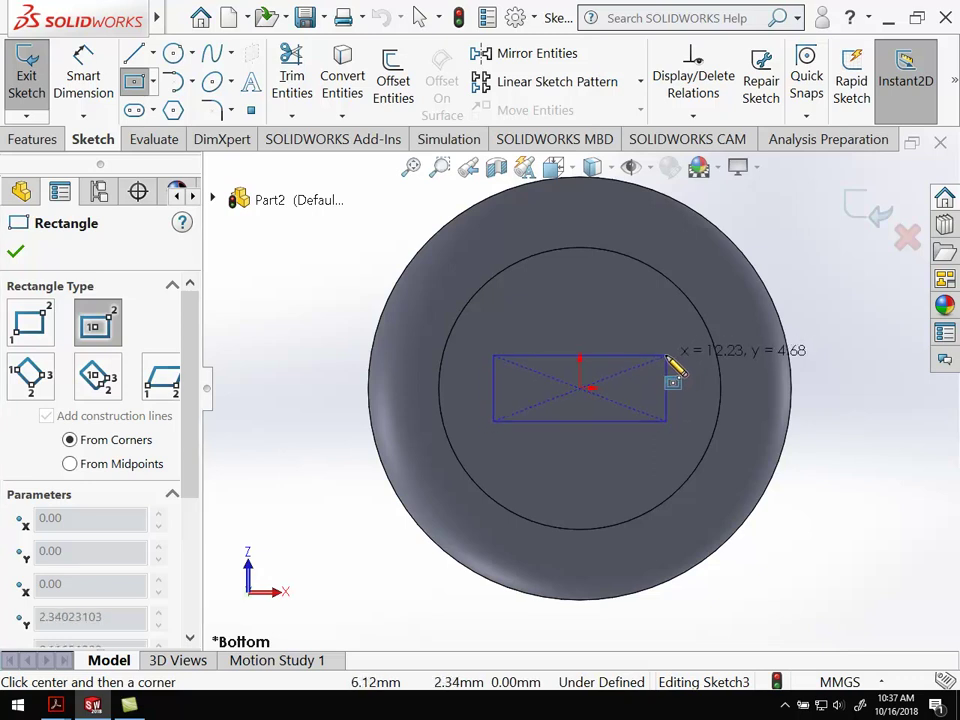
pyautogui.click(666, 356)
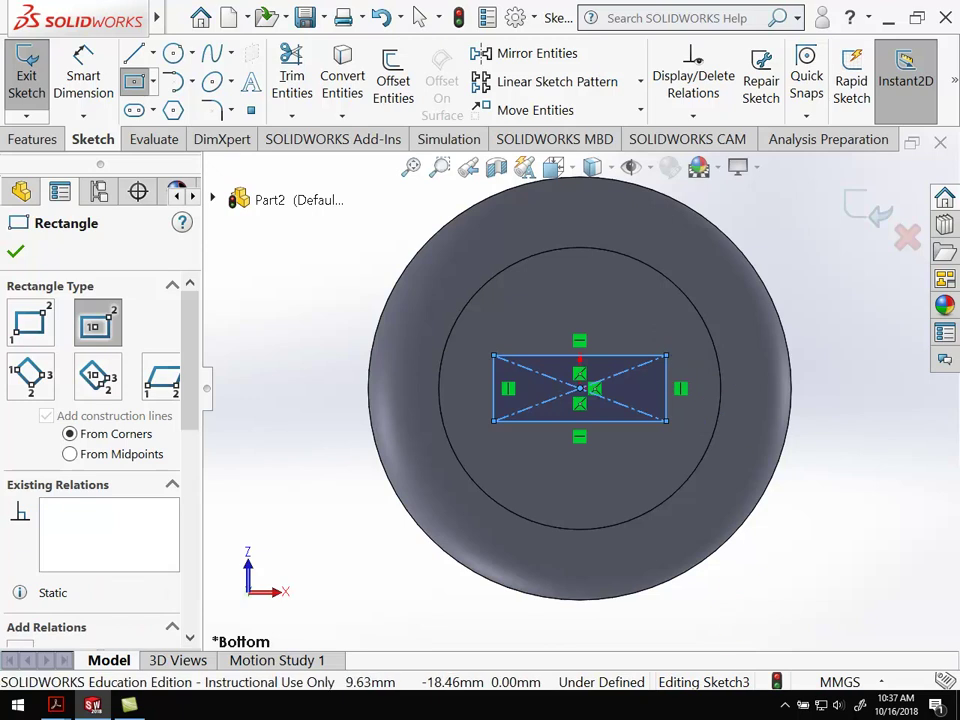
# Dimension the rectangle's right side to 4 mm and bottom side to 10 mm.
pyautogui.click(90, 92)
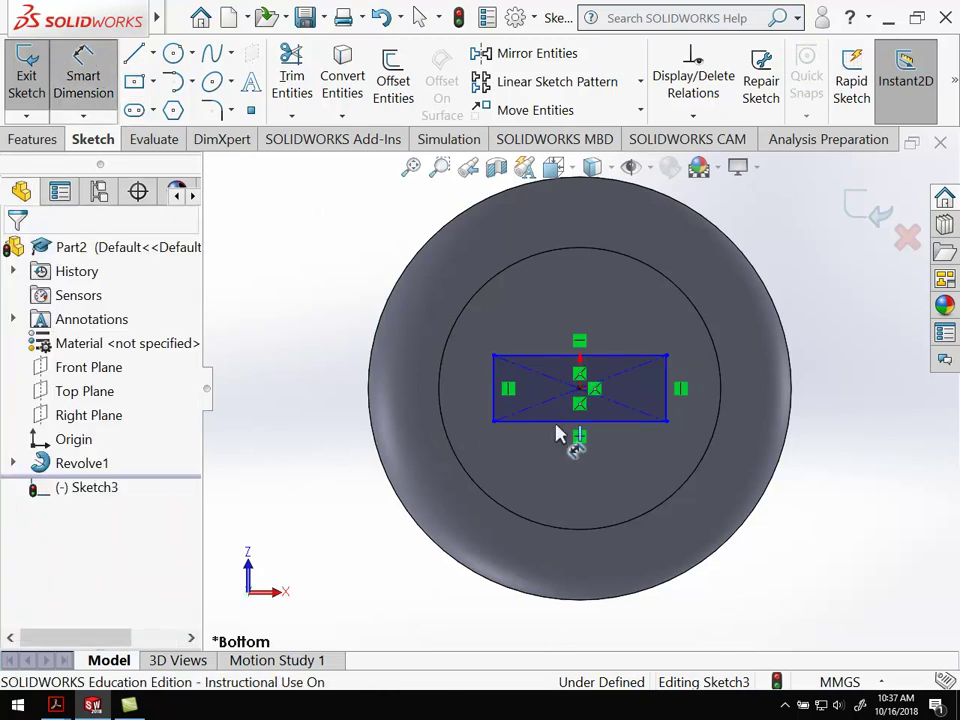
pyautogui.click(670, 392)
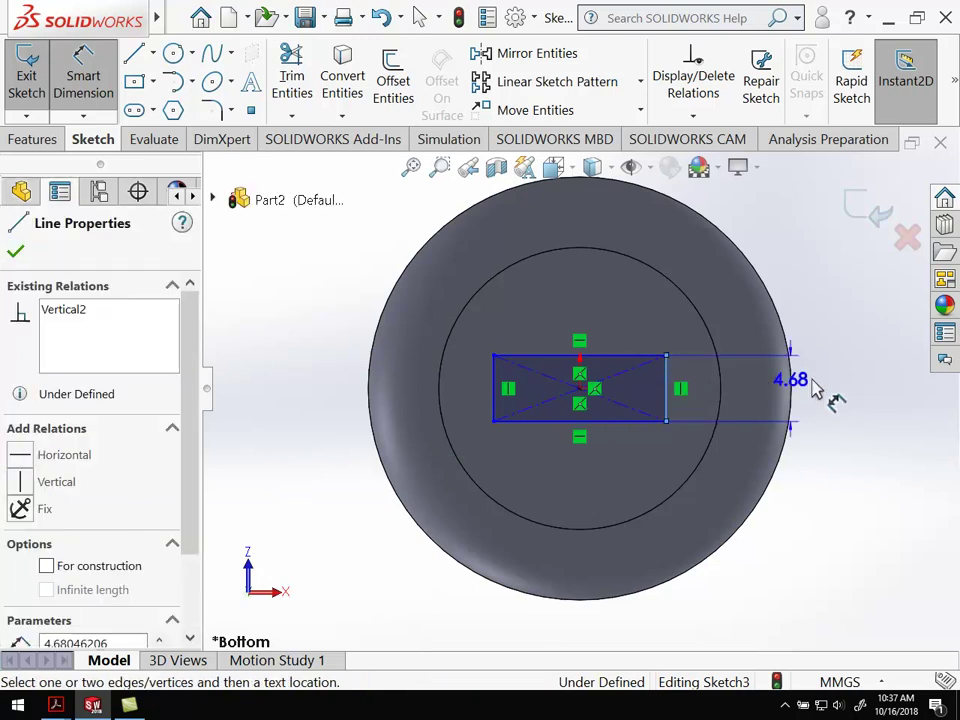
pyautogui.click(847, 398)
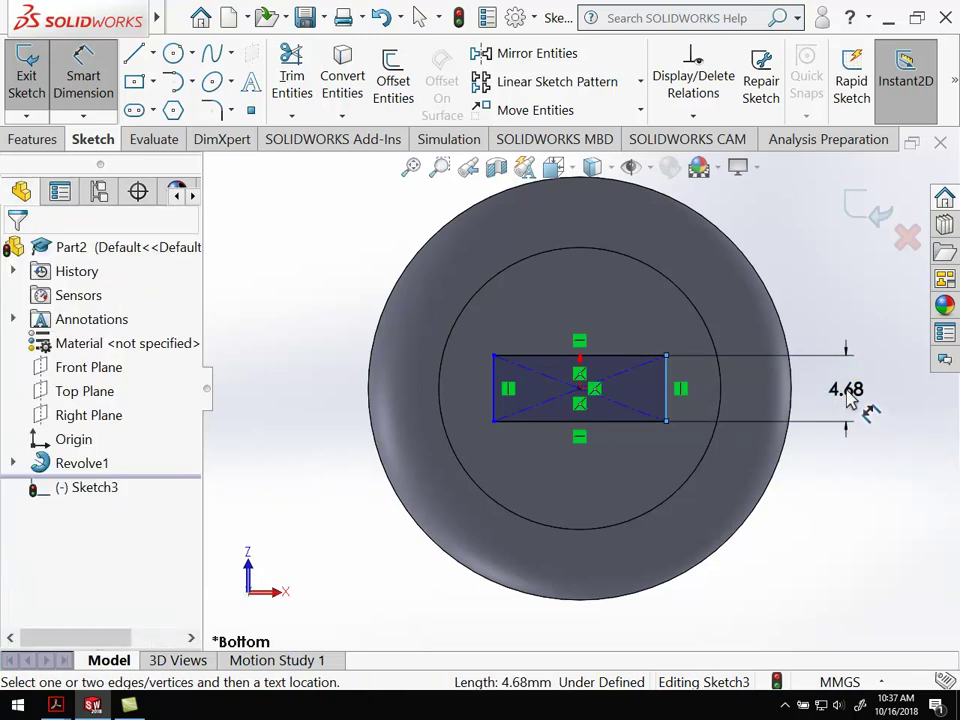
pyautogui.write('4.00mm')
pyautogui.press('Return')
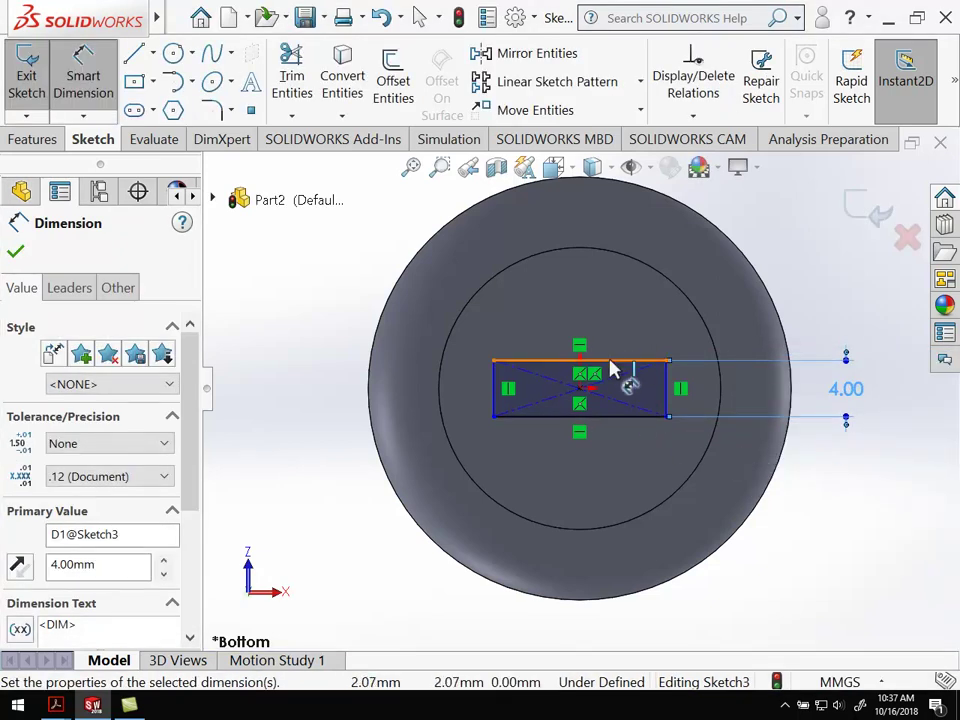
pyautogui.click(609, 418)
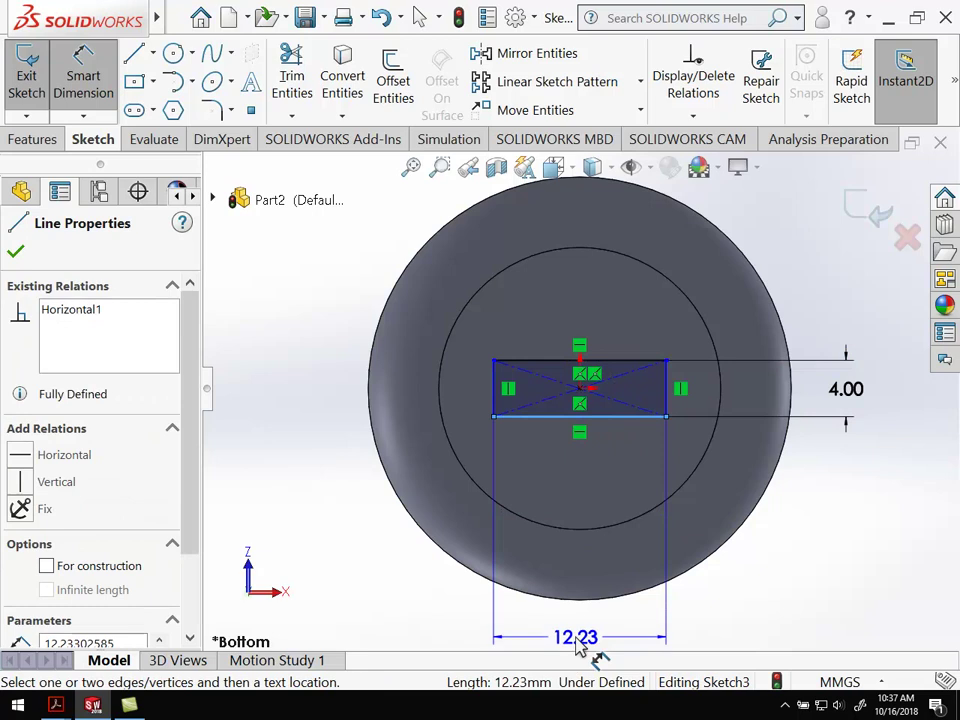
pyautogui.click(594, 652)
pyautogui.write('10')
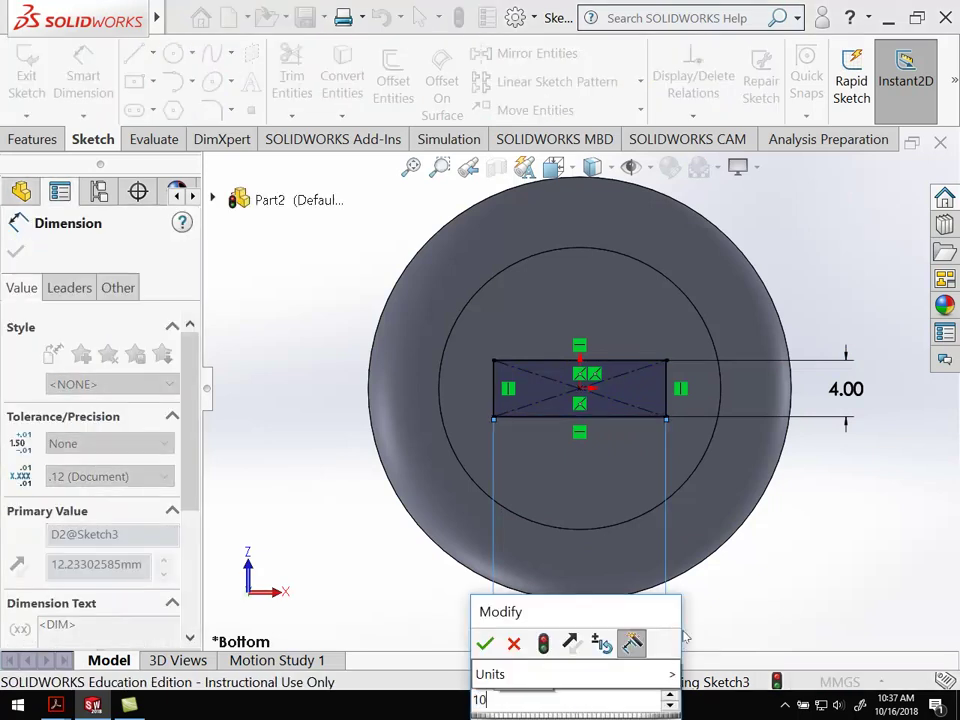
pyautogui.press('Return')
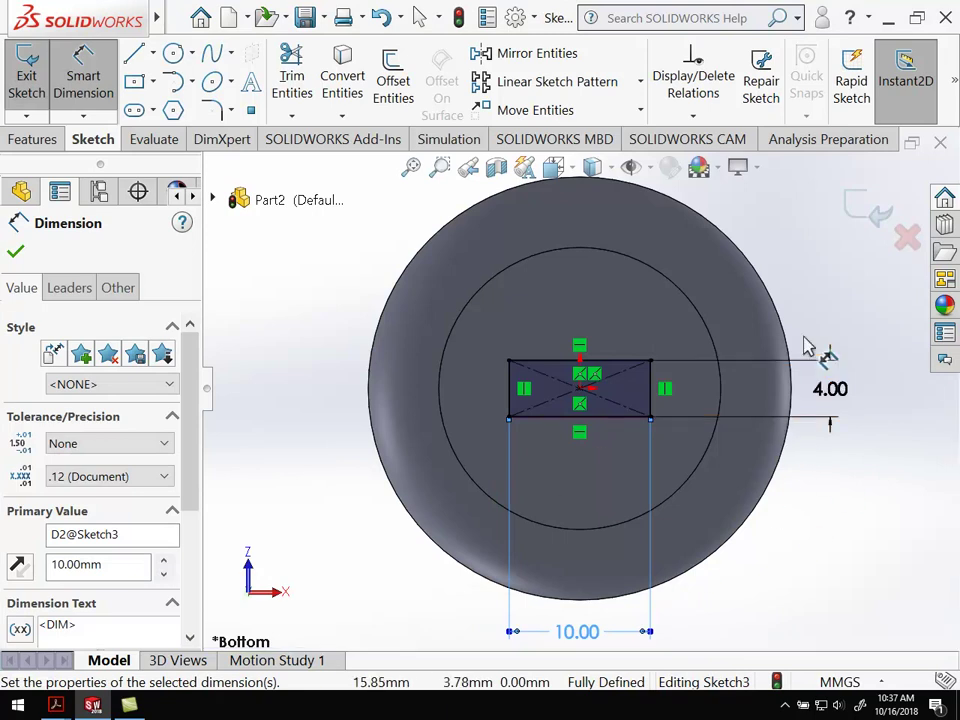
# Exit the sketch and start an Extruded Cut from the rectangle.
pyautogui.click(26, 80)
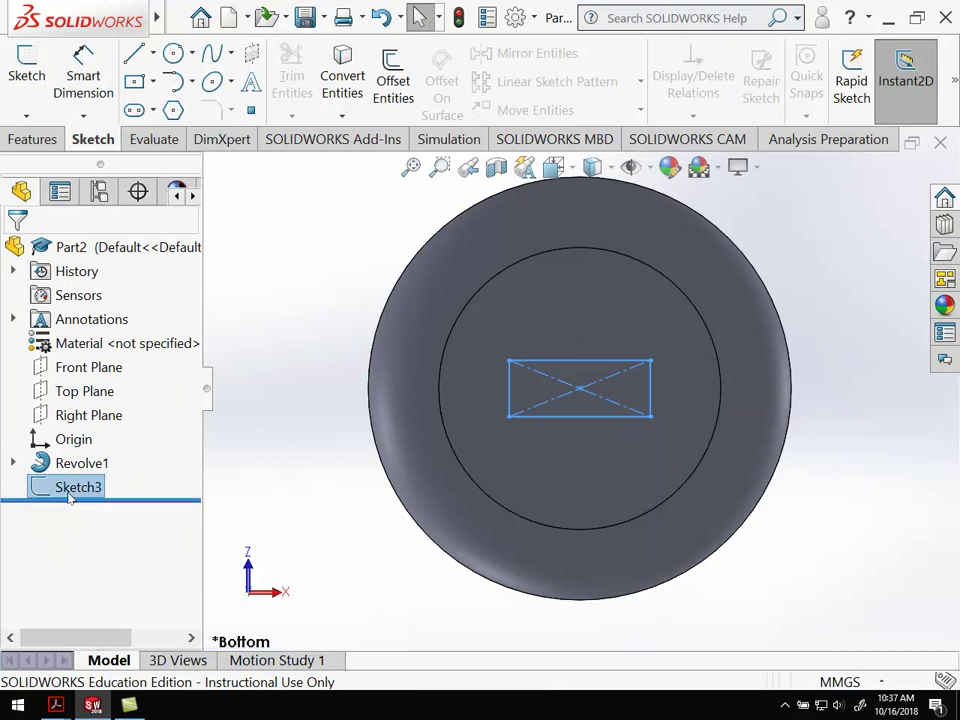
pyautogui.click(33, 141)
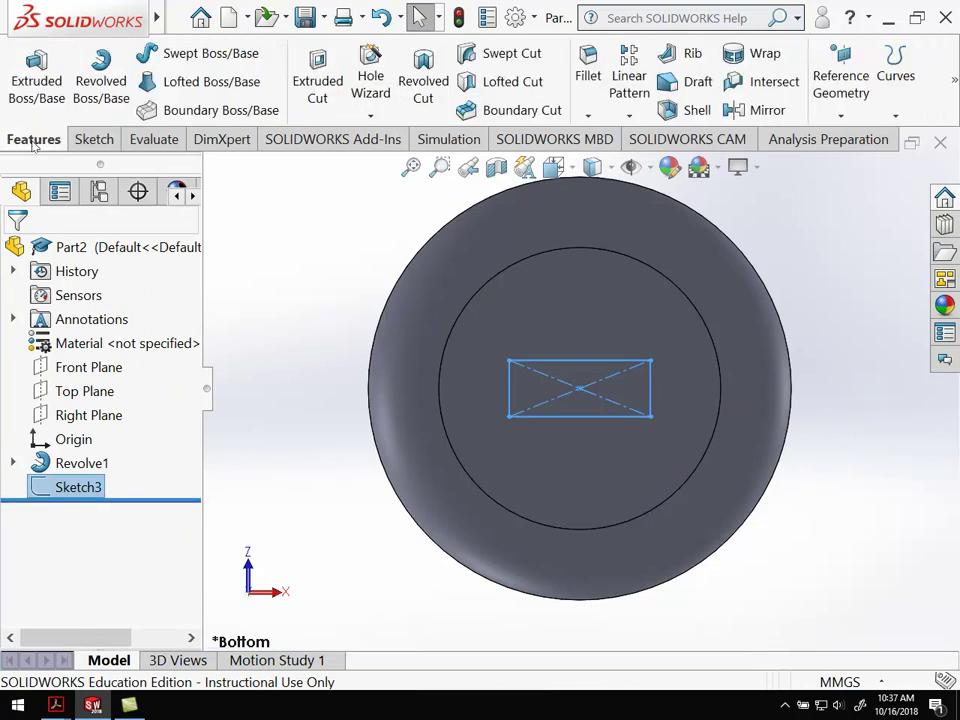
pyautogui.click(327, 72)
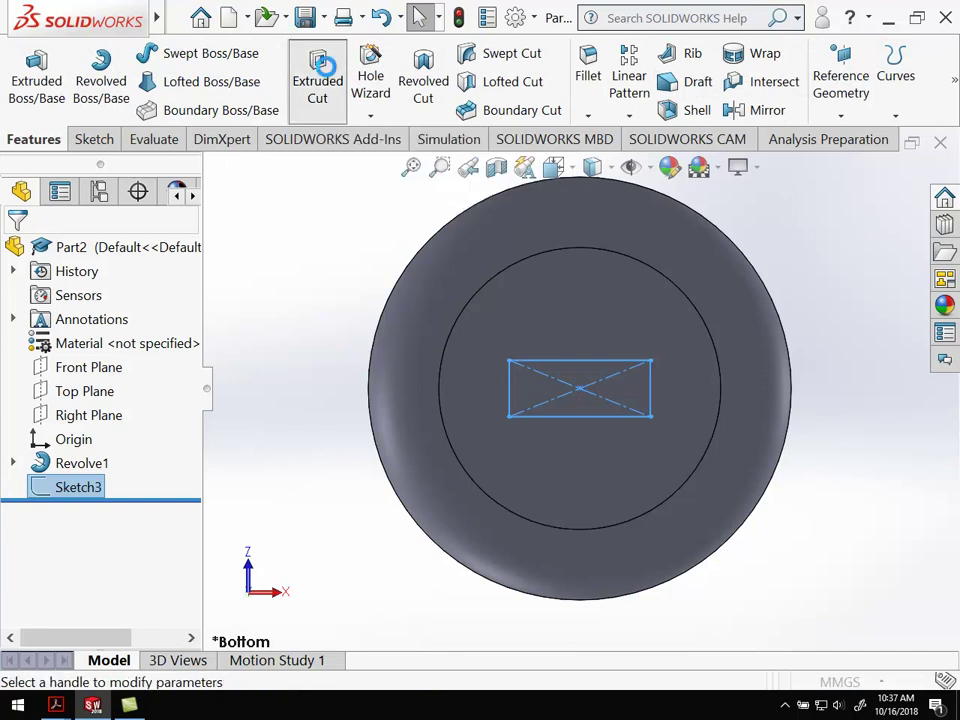
pyautogui.moveTo(533, 268); pyautogui.dragTo(473, 401, button='middle')
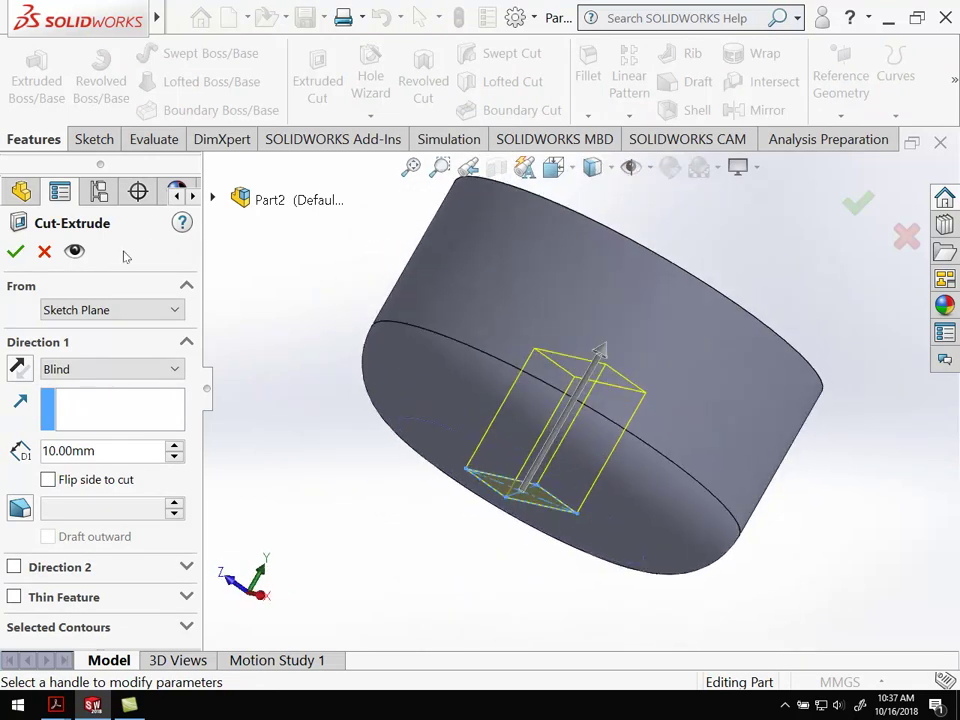
# Accept the 10 mm blind cut and compare the result with the HandleTip drawing.
pyautogui.click(15, 252)
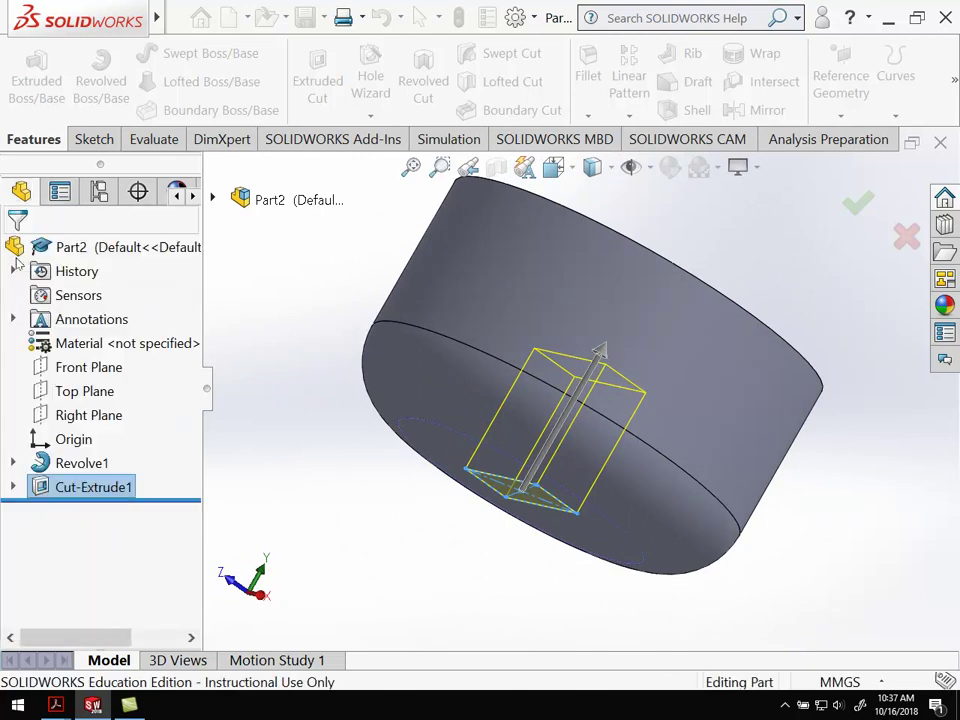
pyautogui.moveTo(476, 407); pyautogui.dragTo(356, 482, button='middle')
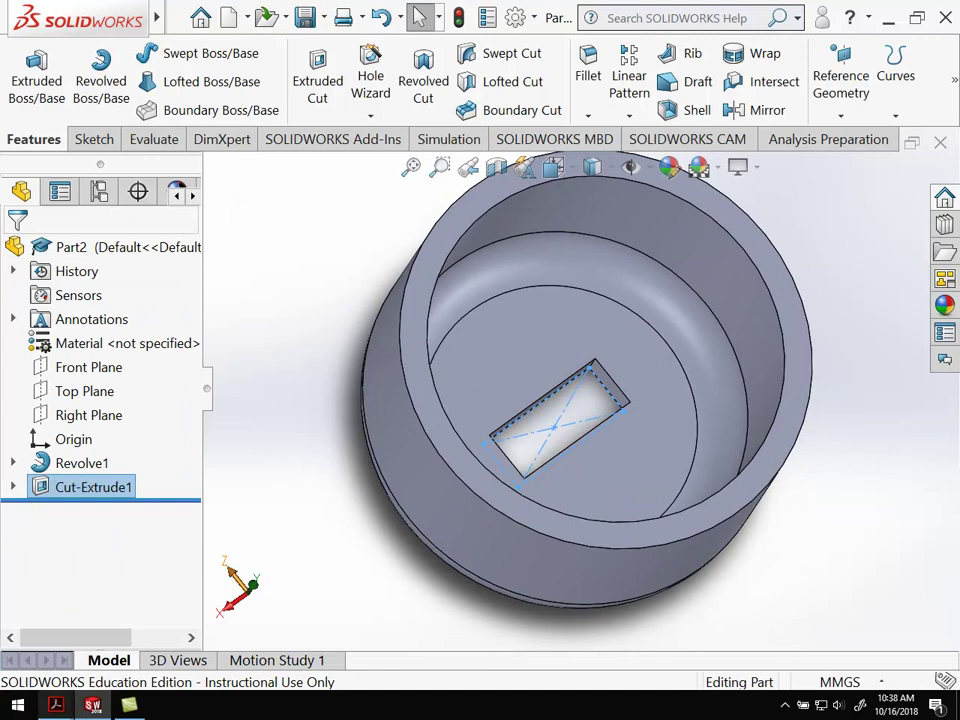
pyautogui.click(268, 625)
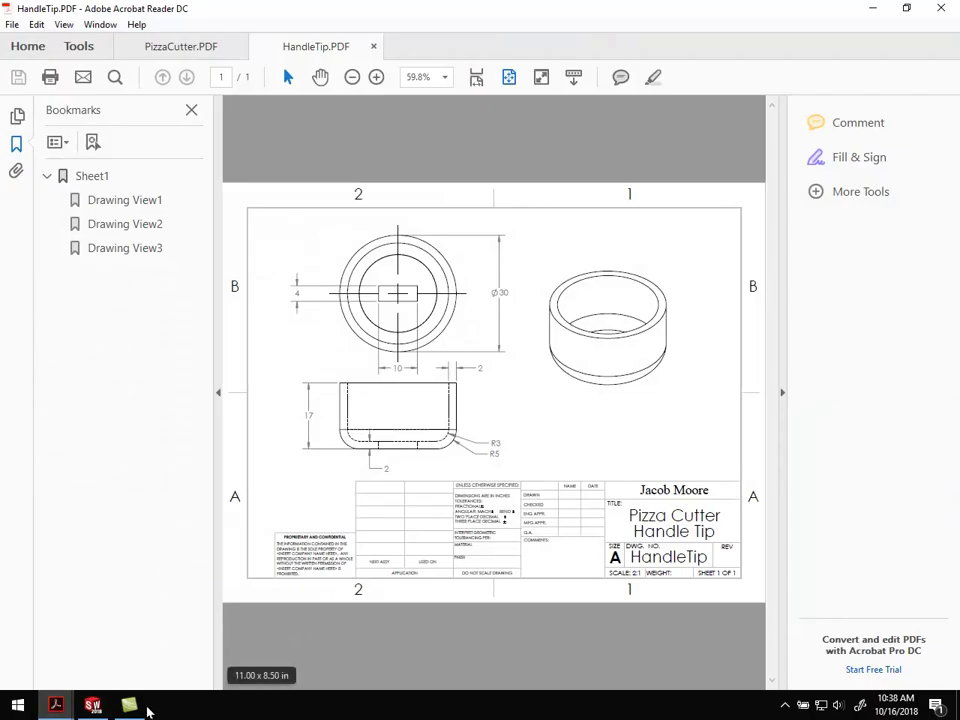
pyautogui.click(92, 705)
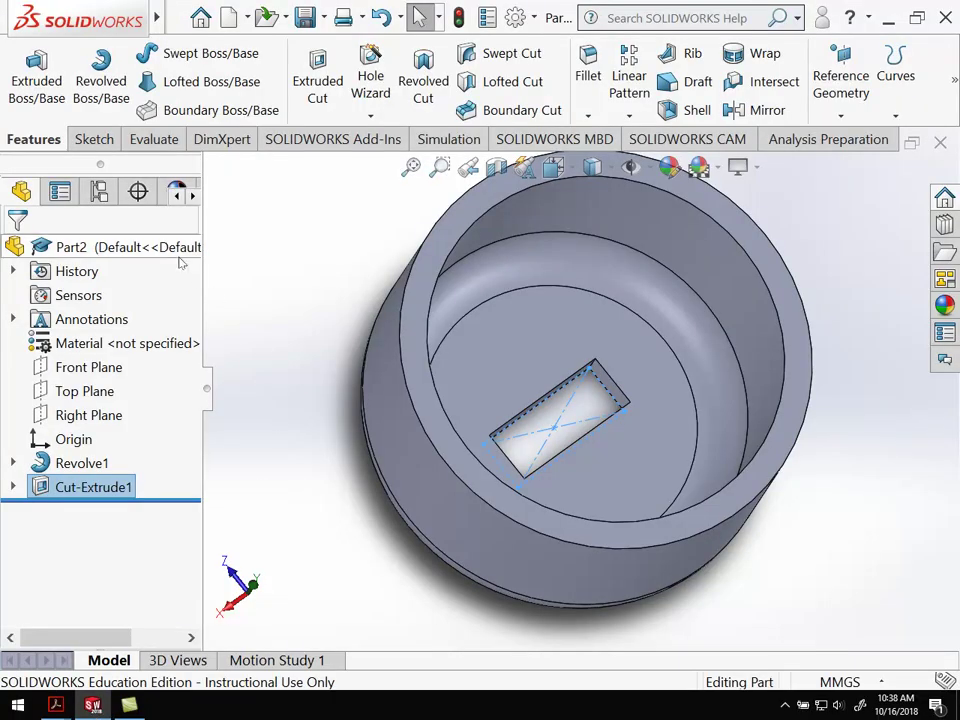
# Save the part file as HandleTip in the Water Wheel folder.
pyautogui.click(306, 20)
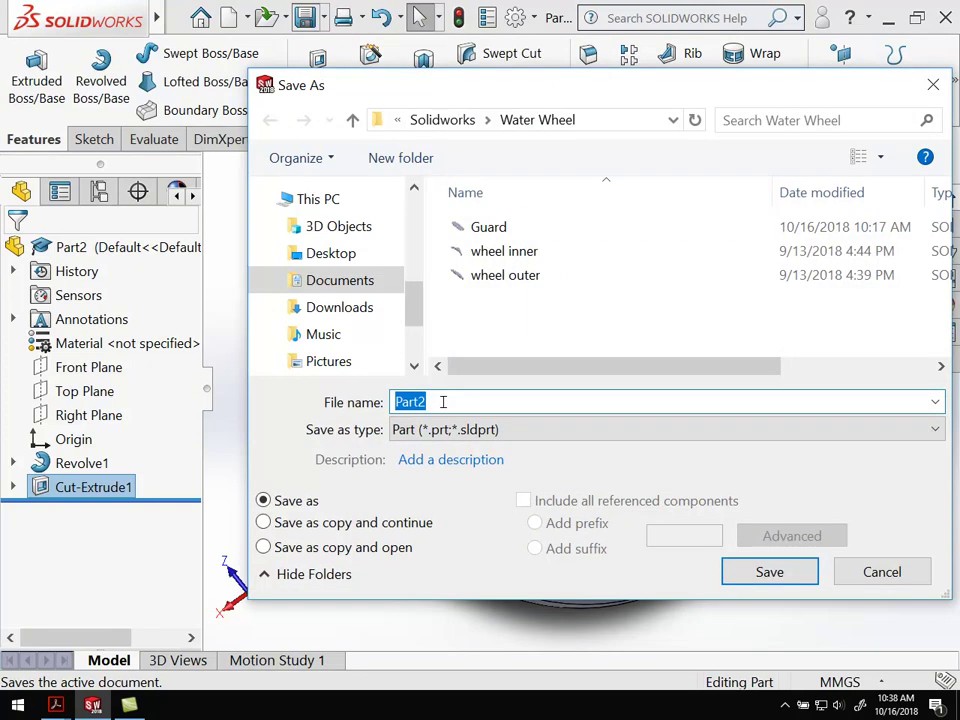
pyautogui.write('HandleTip')
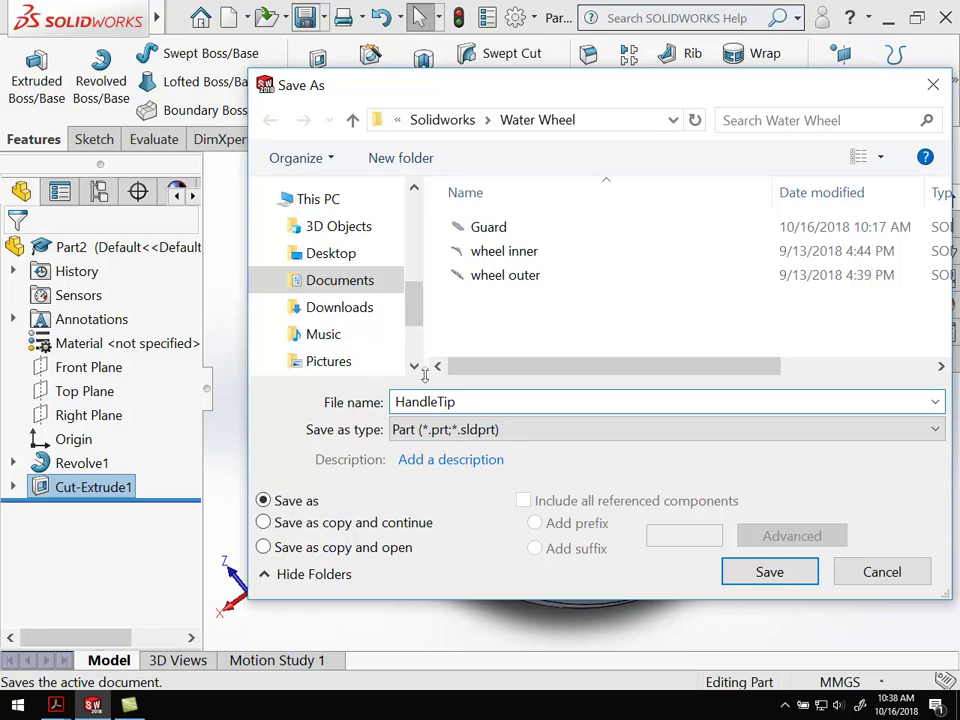
pyautogui.click(769, 572)
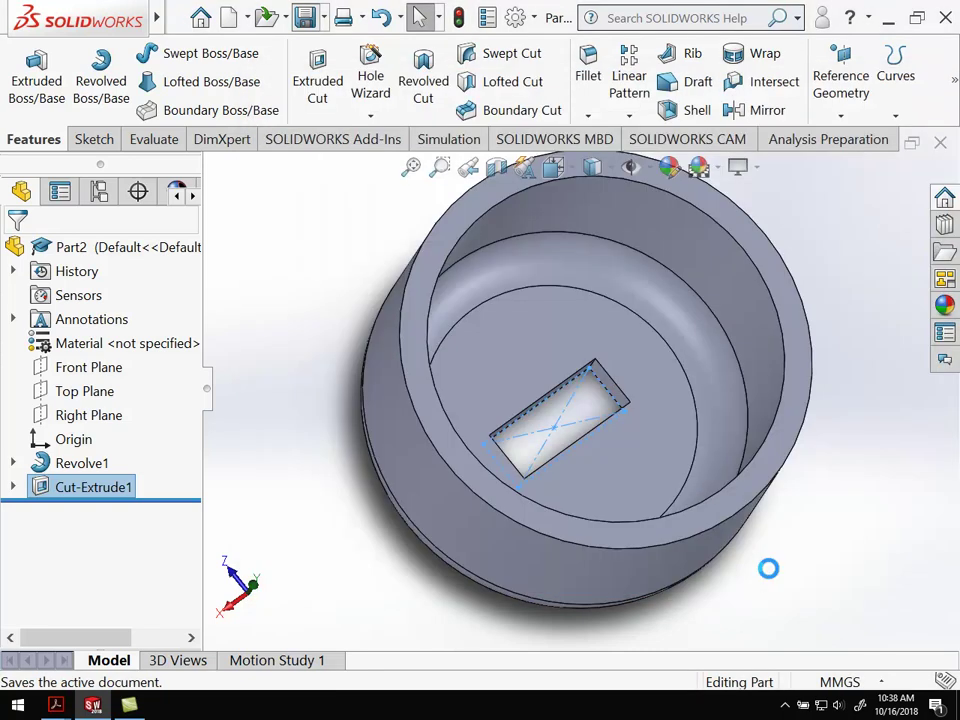